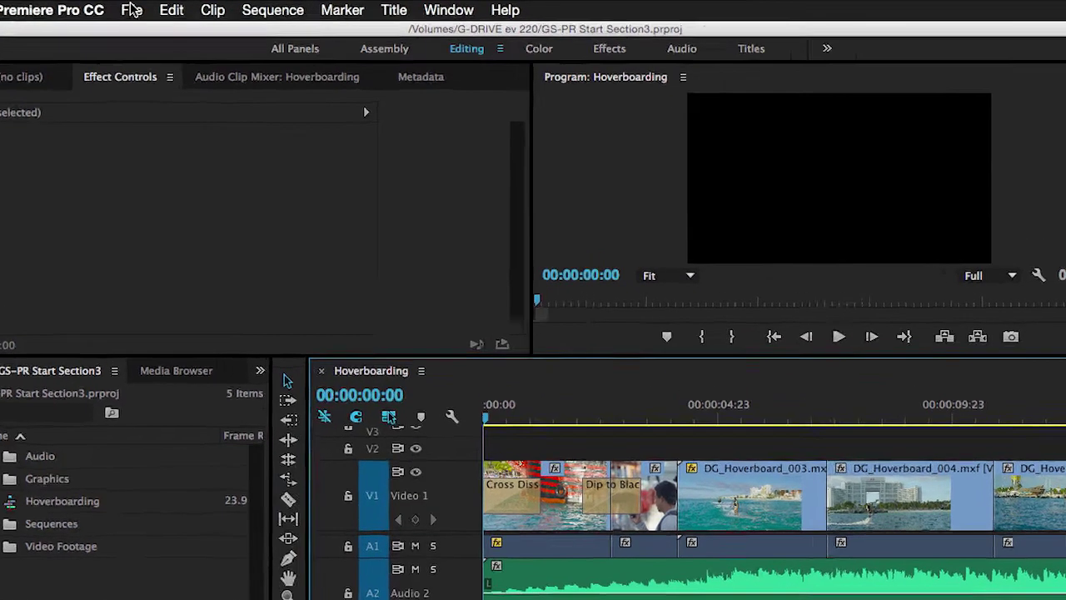
- Create a new title named 'Peak Productions' and open it in the Title designer
left_click(164, 9)
mouse_move(176, 29)
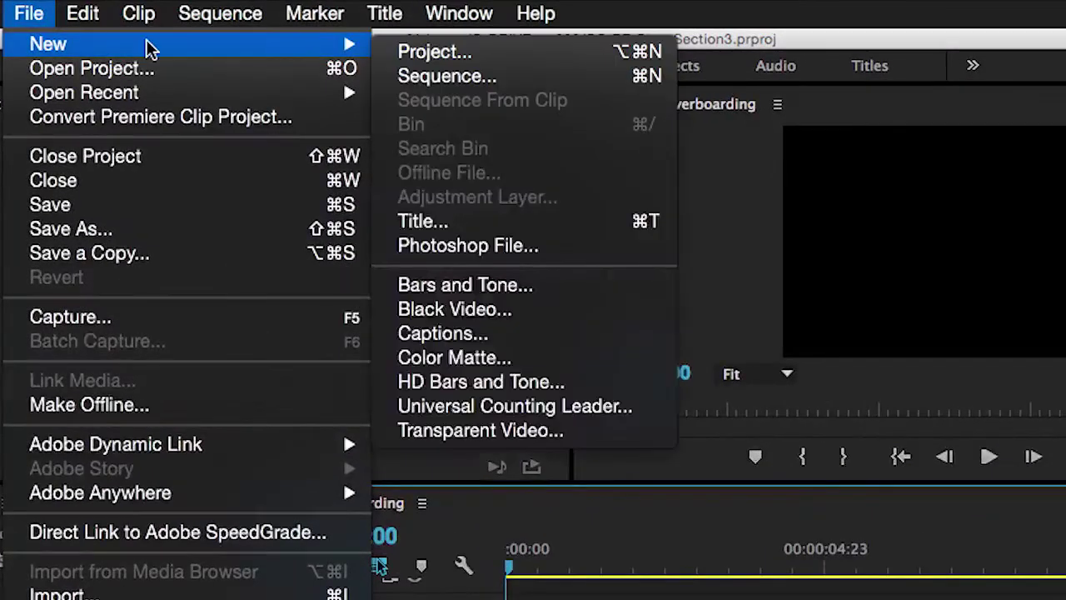
left_click(452, 222)
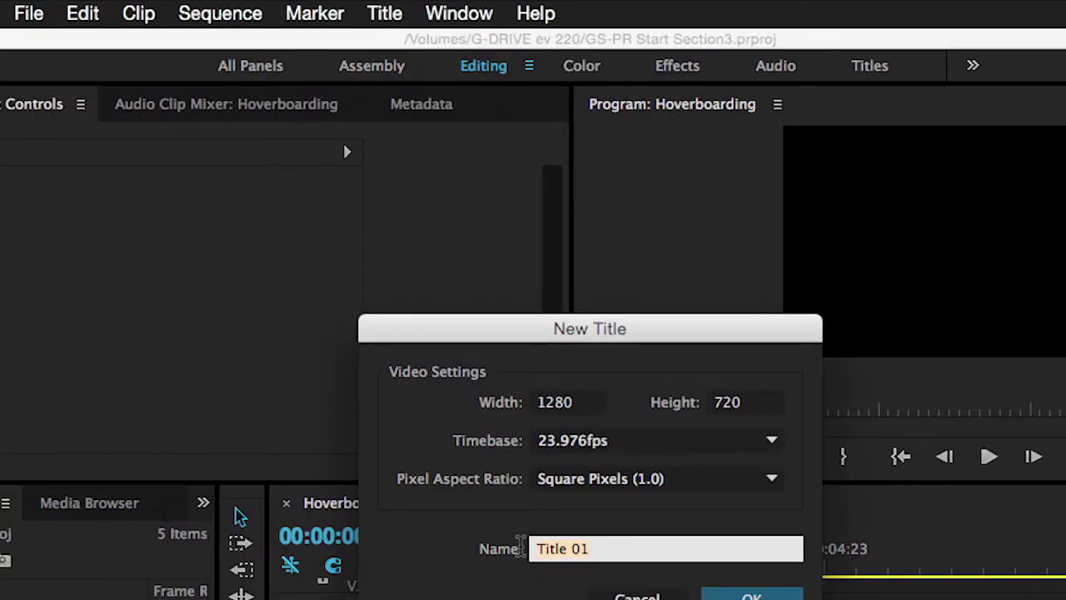
type("Peak Productions")
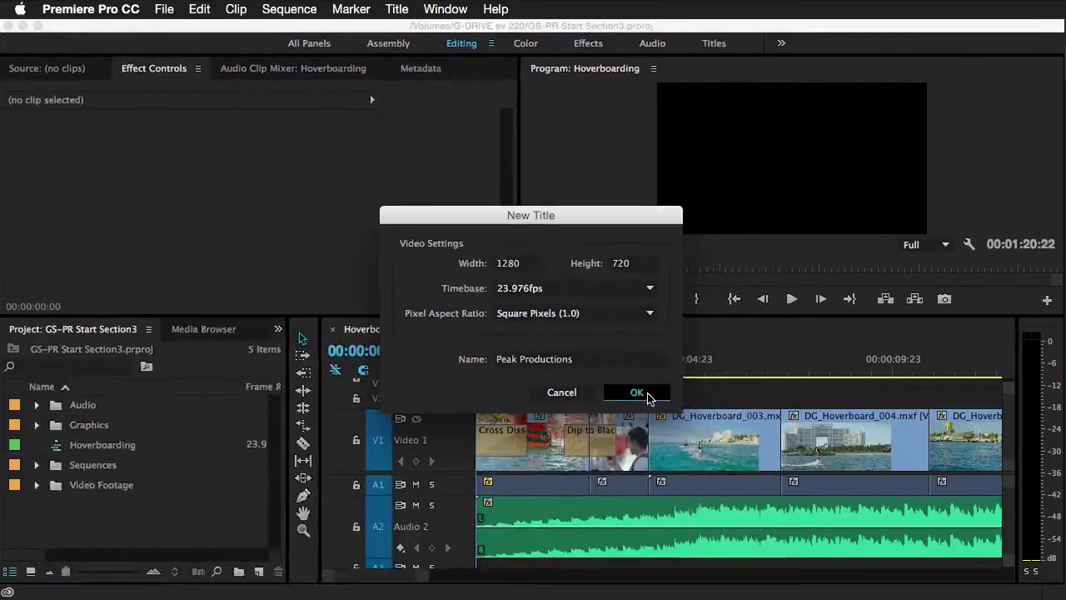
left_click(750, 595)
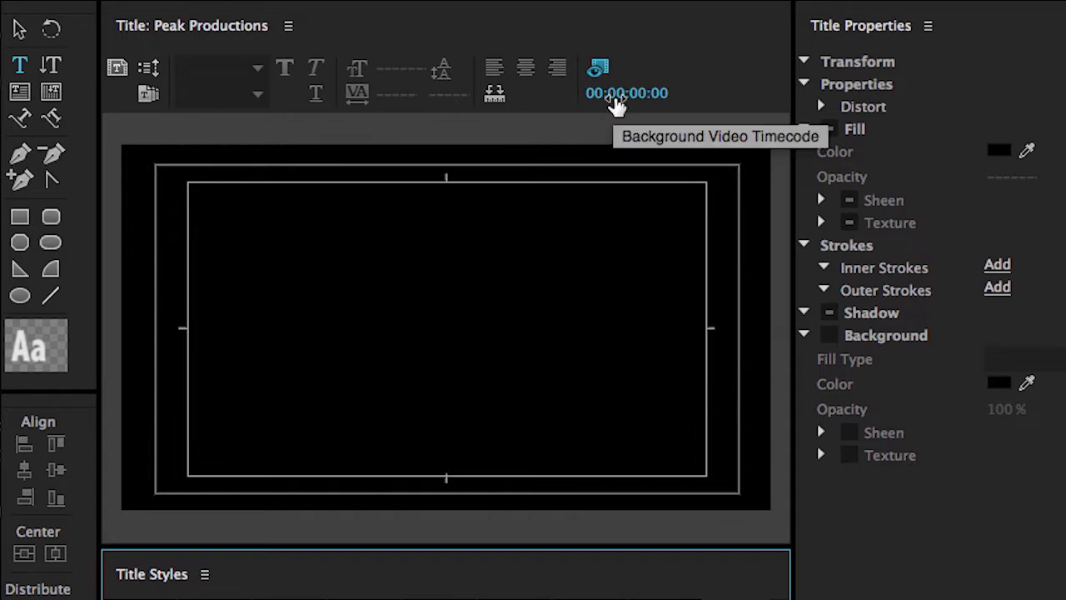
- Scrub the background video timecode to 00:00:03:06 to show the hoverboarding footage behind the canvas
left_click_drag(616, 100, 691, 100)
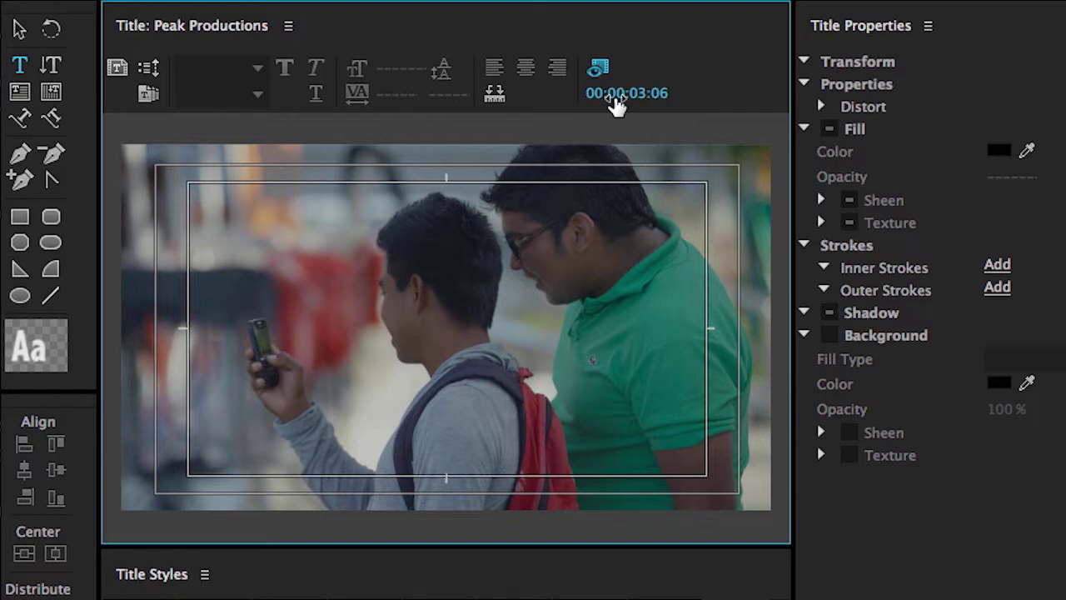
- Type 'Peak Productions' on the title and move it toward the lower left
left_click(209, 398)
type("Peak Productions")
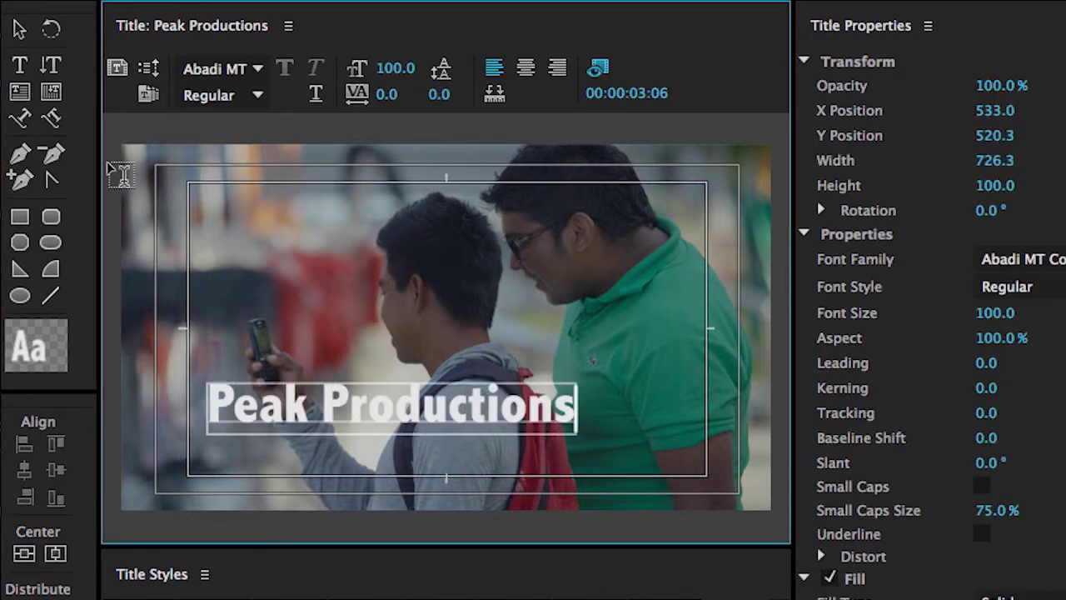
left_click(19, 30)
left_click_drag(339, 422, 287, 477)
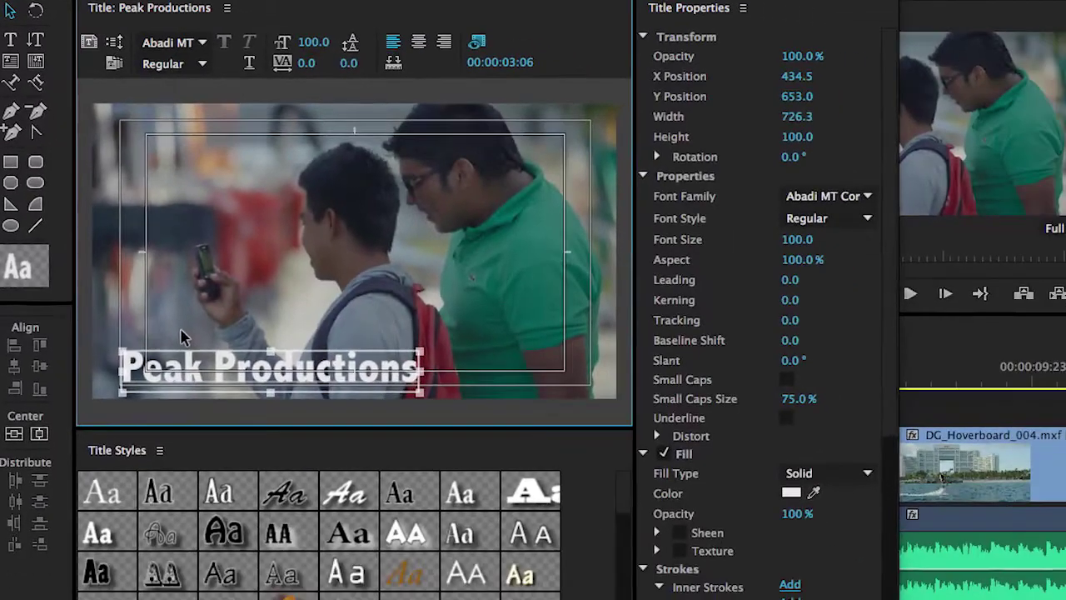
- Try several title styles and settle on the black Poplar Std Black style
left_click(223, 533)
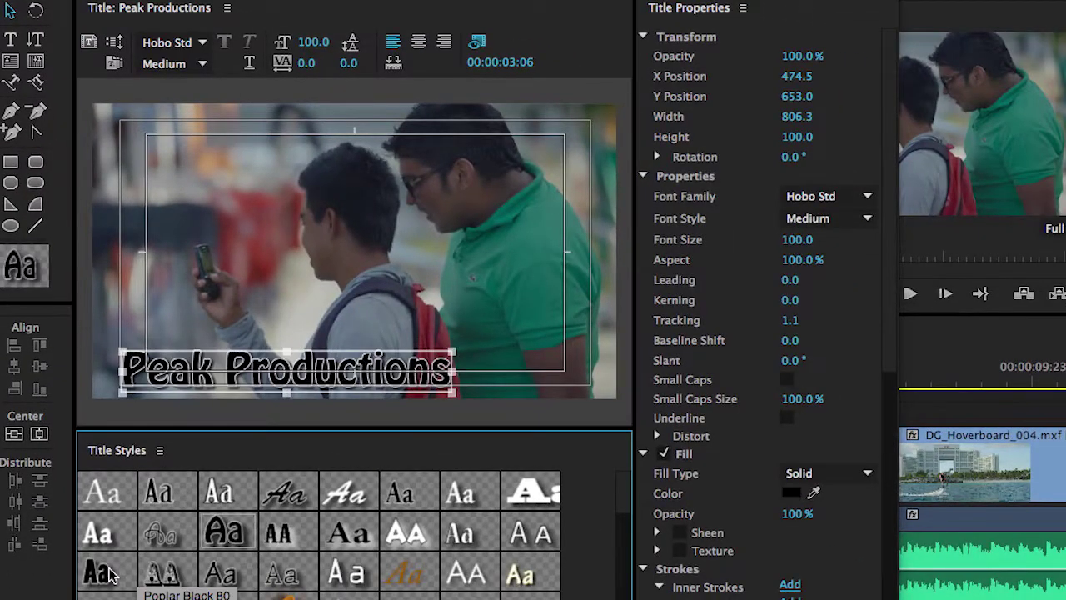
scroll(614, 491, "down", 5)
left_click(525, 523)
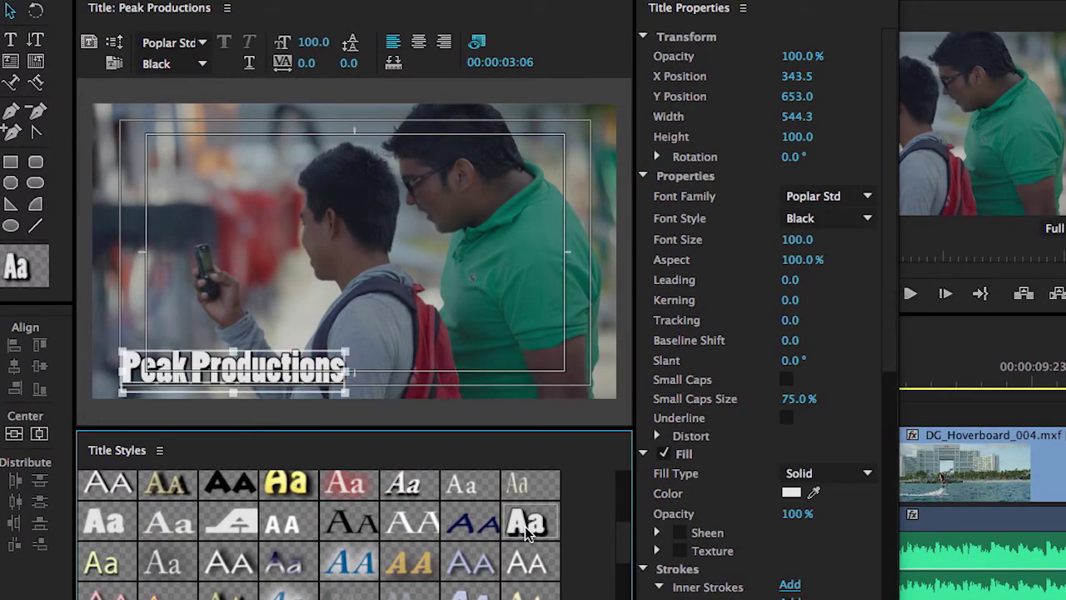
scroll(525, 533, "up", 1)
left_click(260, 537)
scroll(117, 533, "up", 2)
left_click(94, 517)
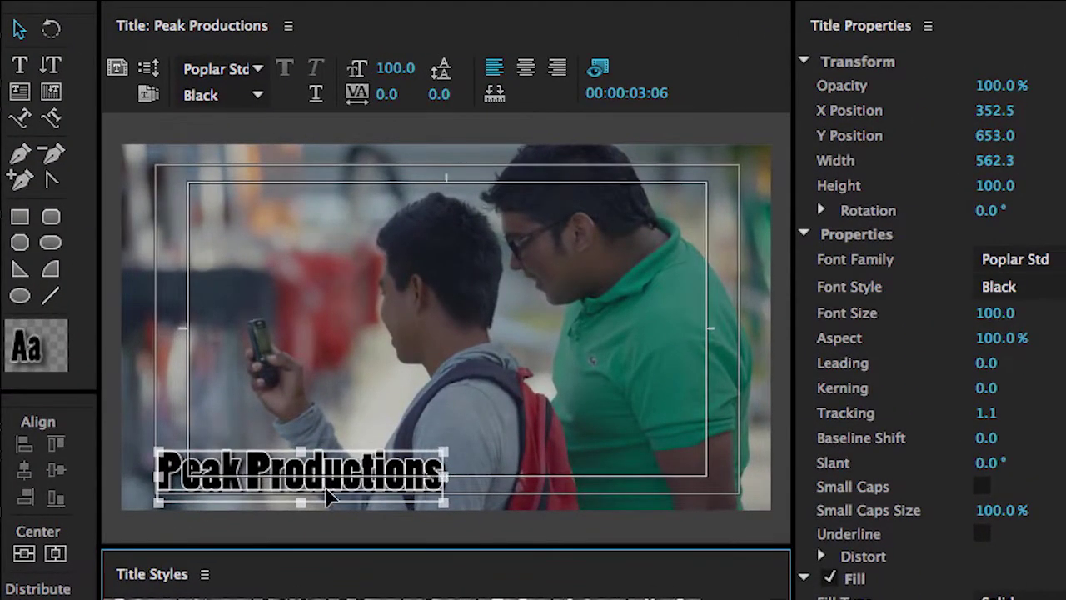
- Enlarge the text to size 131.6 with 107.7% aspect, nudging it slightly up
left_click_drag(445, 476, 500, 474)
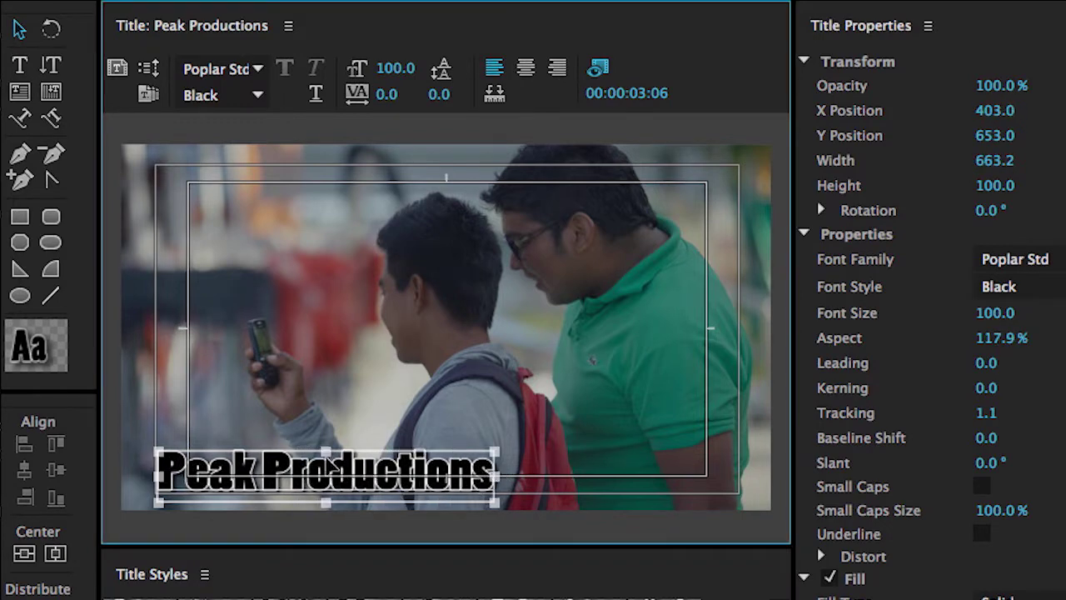
left_click_drag(331, 461, 326, 444)
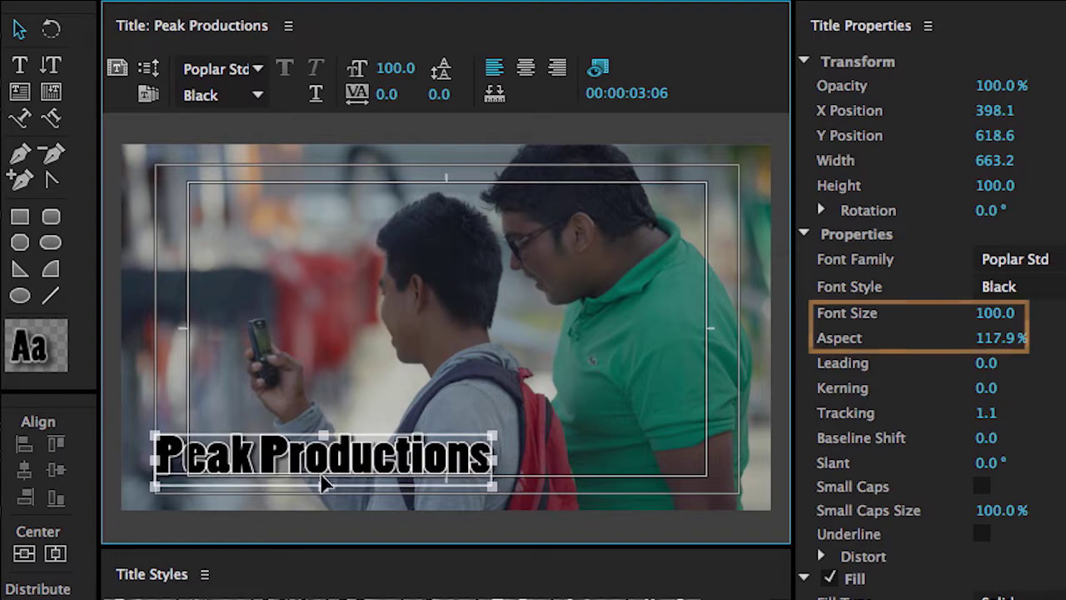
mouse_move(323, 487)
left_mouse_down()
mouse_move(324, 520)
mouse_move(324, 499)
left_mouse_up()
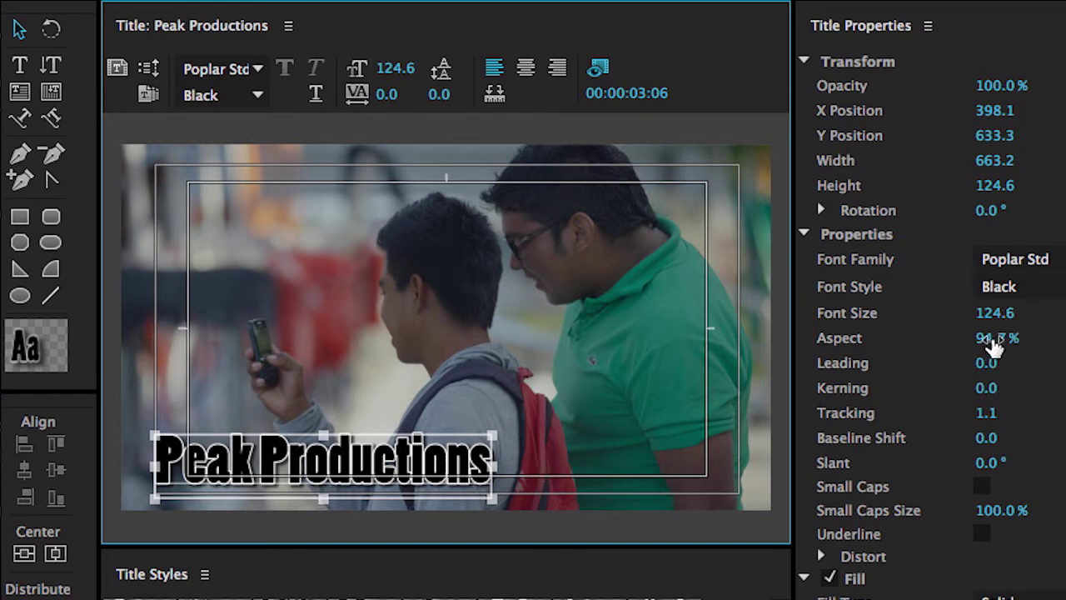
left_click_drag(991, 342, 1006, 364)
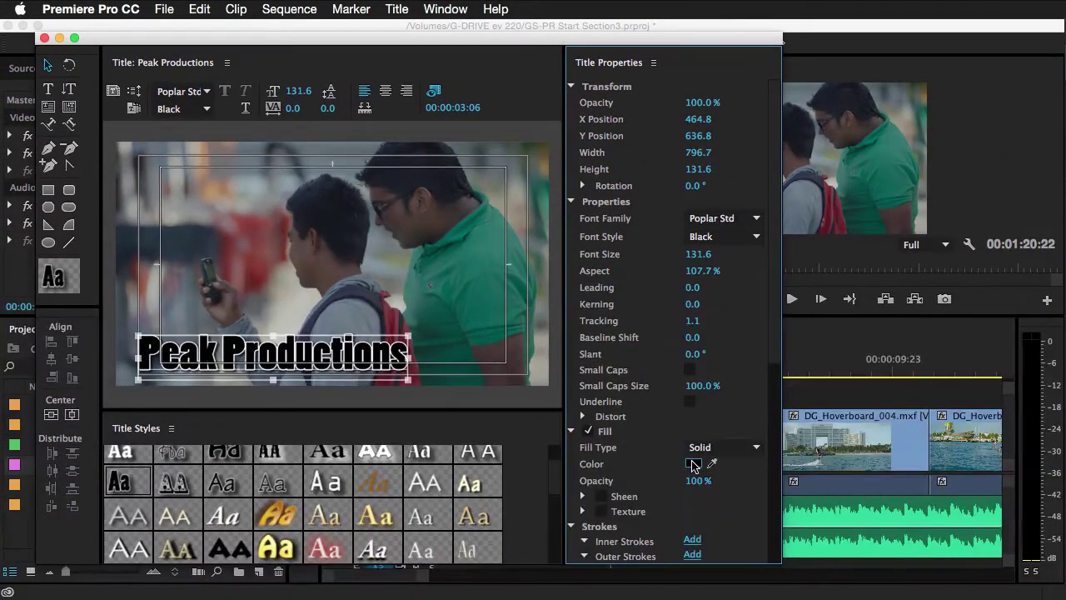
- Fill the text with the green eyedropper-sampled from the shirt in the footage
left_click(692, 464)
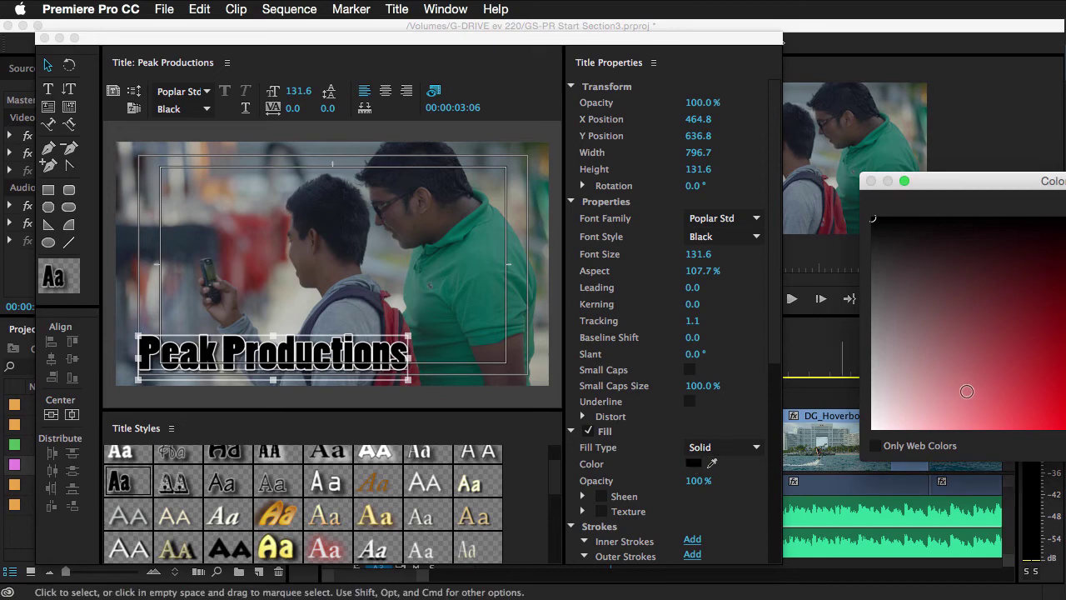
left_click(970, 391)
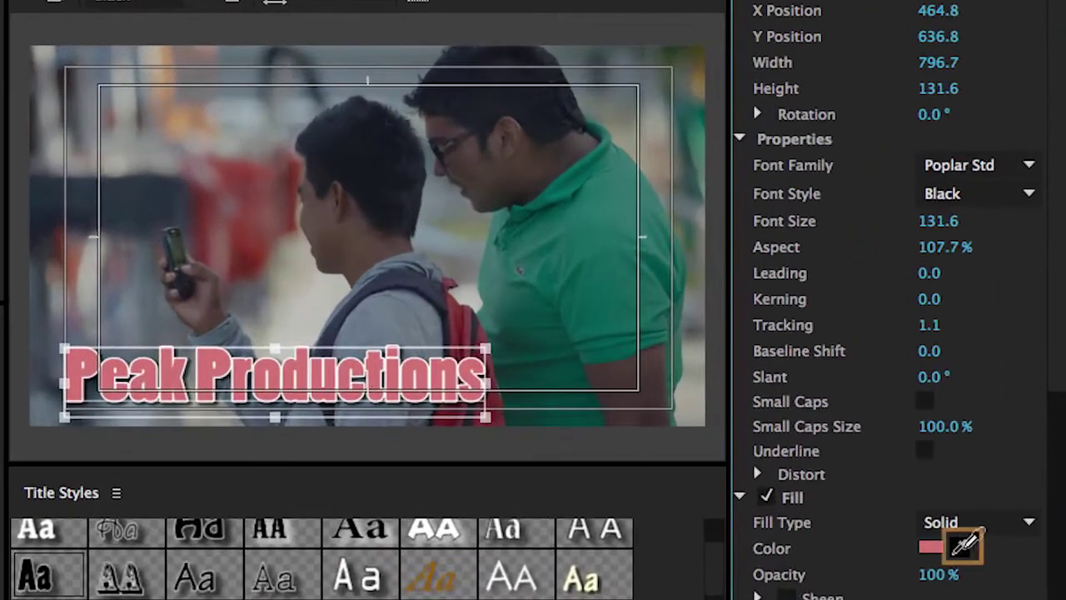
left_click_drag(964, 545, 661, 291)
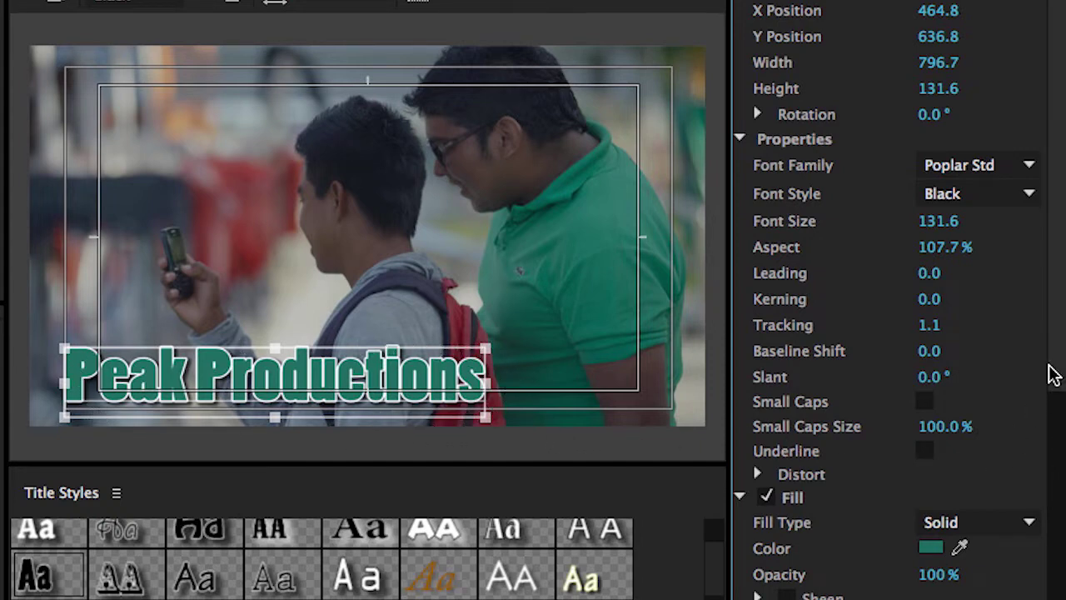
scroll(1058, 379, "down", 5)
- Make the outer stroke light grey and raise its size from 15 to about 40
scroll(979, 466, "down", 2)
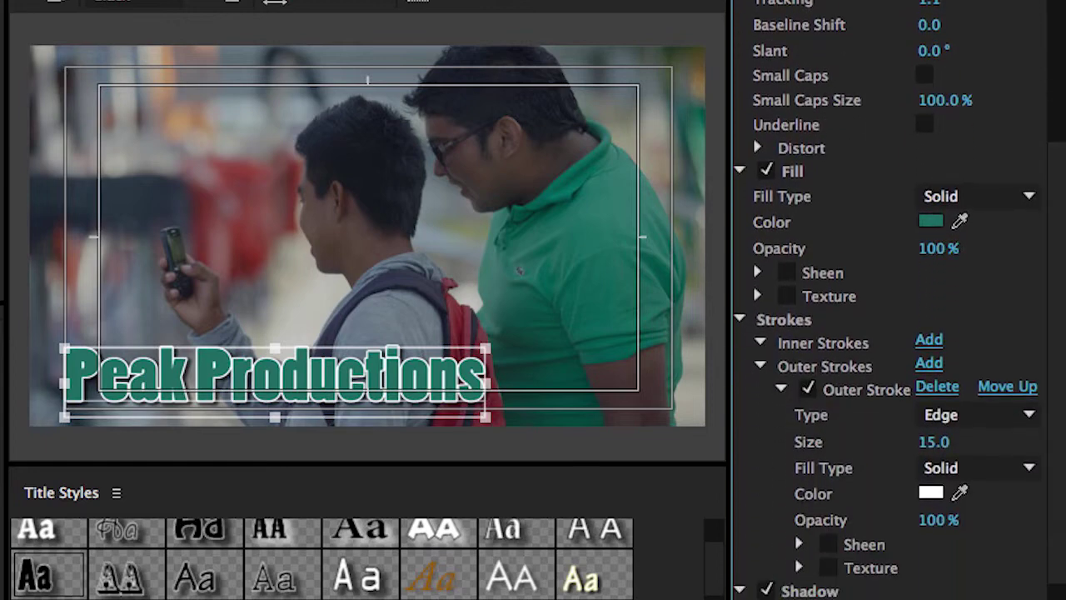
left_click(806, 389)
left_click(806, 389)
left_click(931, 494)
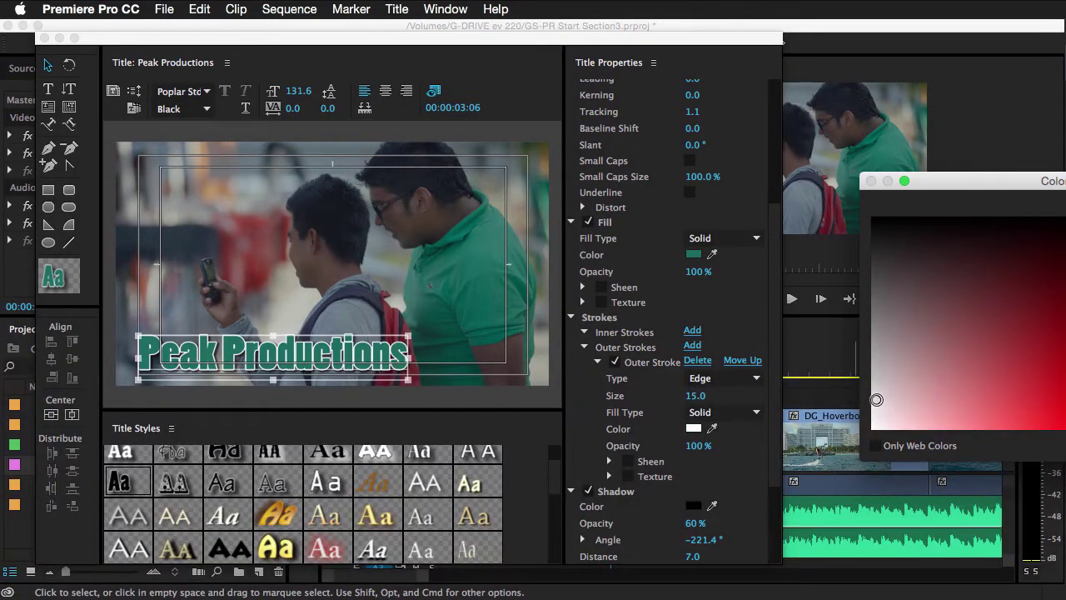
key("Return")
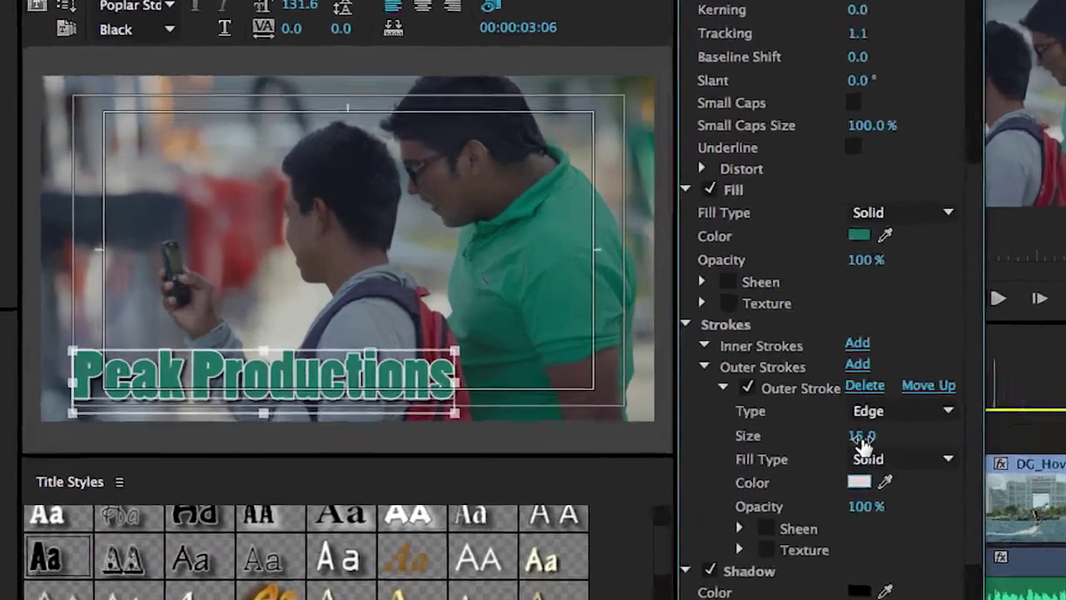
mouse_move(704, 396)
left_mouse_down()
mouse_move(677, 396)
mouse_move(694, 396)
left_mouse_up()
mouse_move(931, 452)
left_mouse_down()
mouse_move(957, 452)
mouse_move(937, 450)
left_mouse_up()
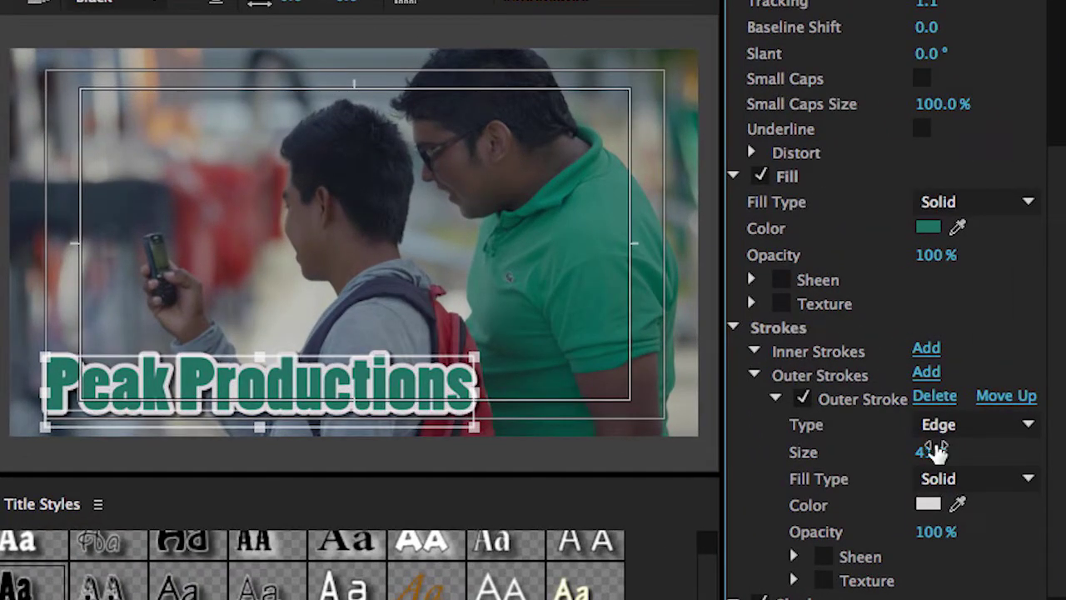
scroll(937, 451, "up", 8)
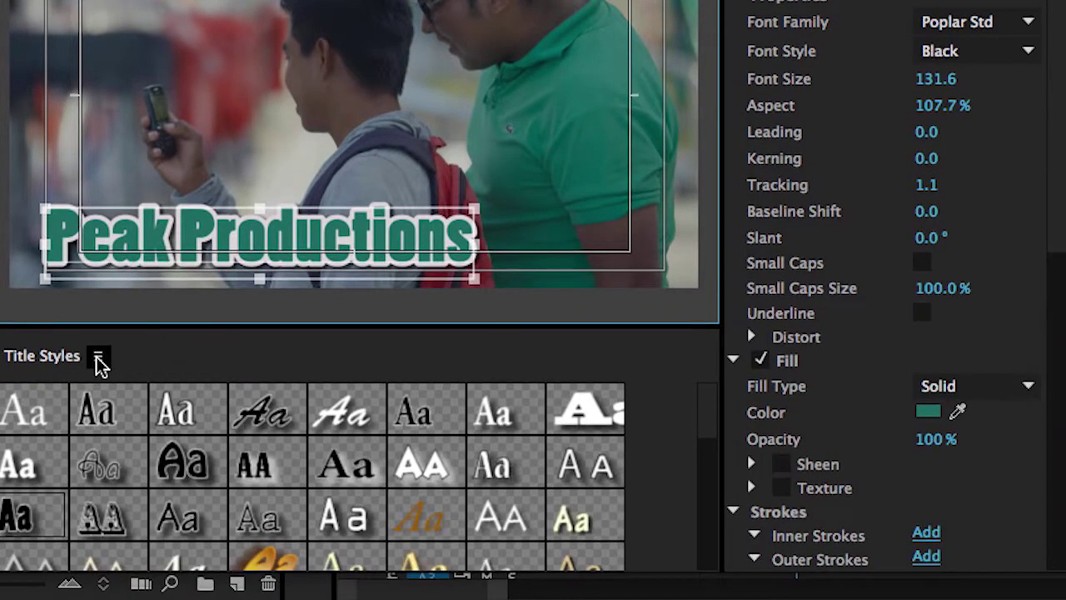
- Save the current look as a new title style named 'Peak Productions (Green)'
left_click(97, 475)
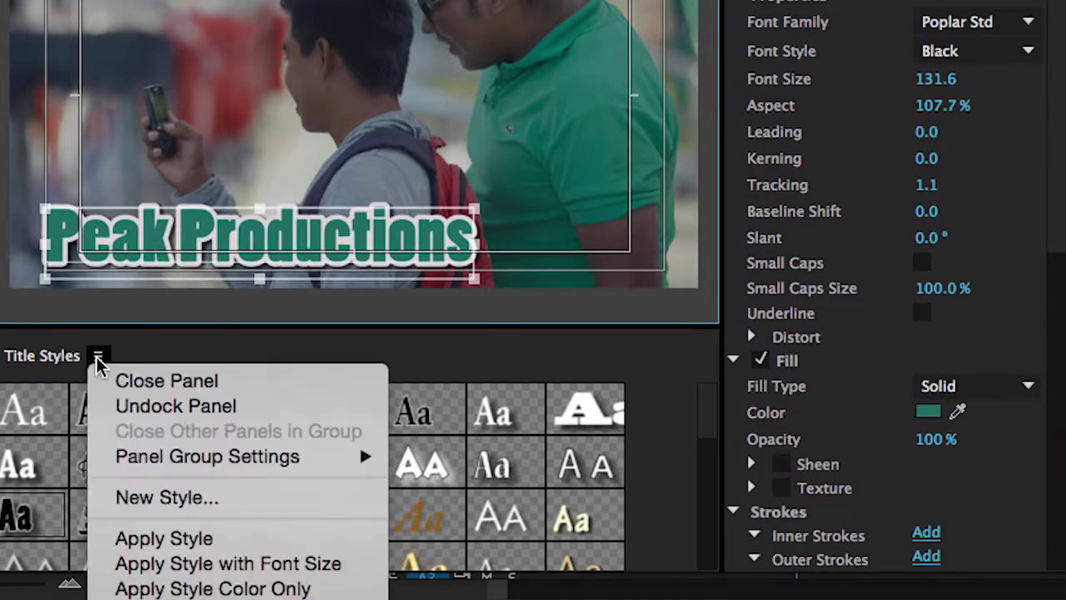
left_click(153, 497)
type("Peak Productions (Green)")
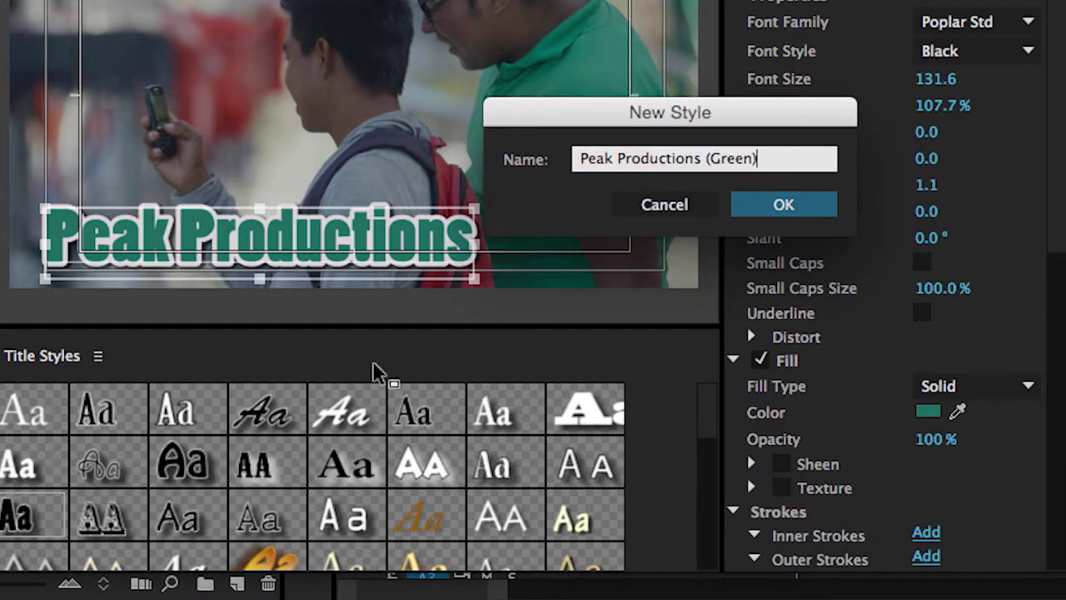
left_click(784, 205)
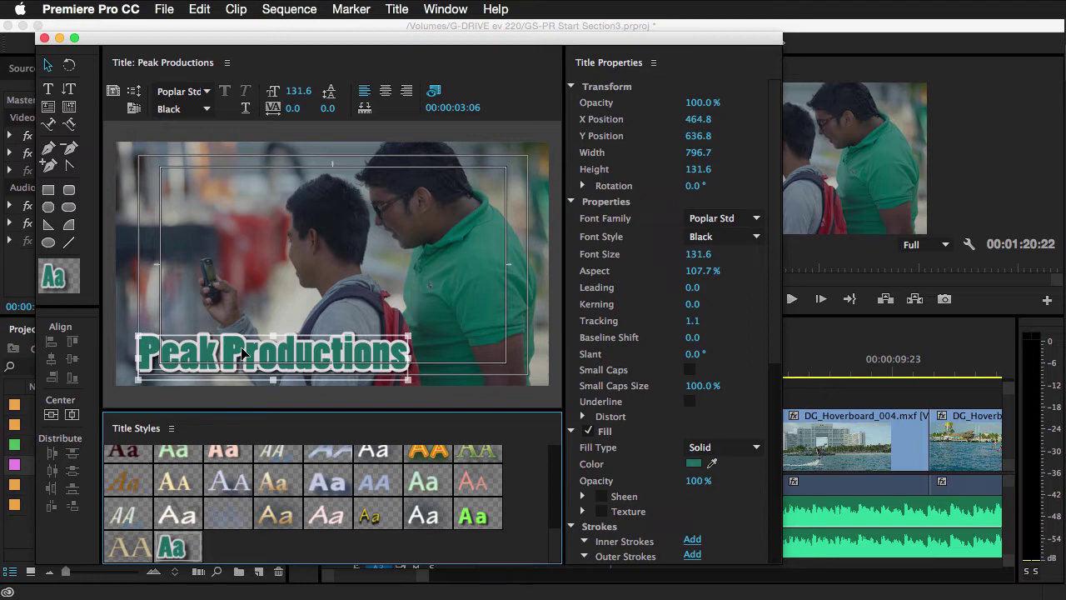
- Close the Title editor, drop Peak Productions onto V2 and shorten its duration
left_click(44, 39)
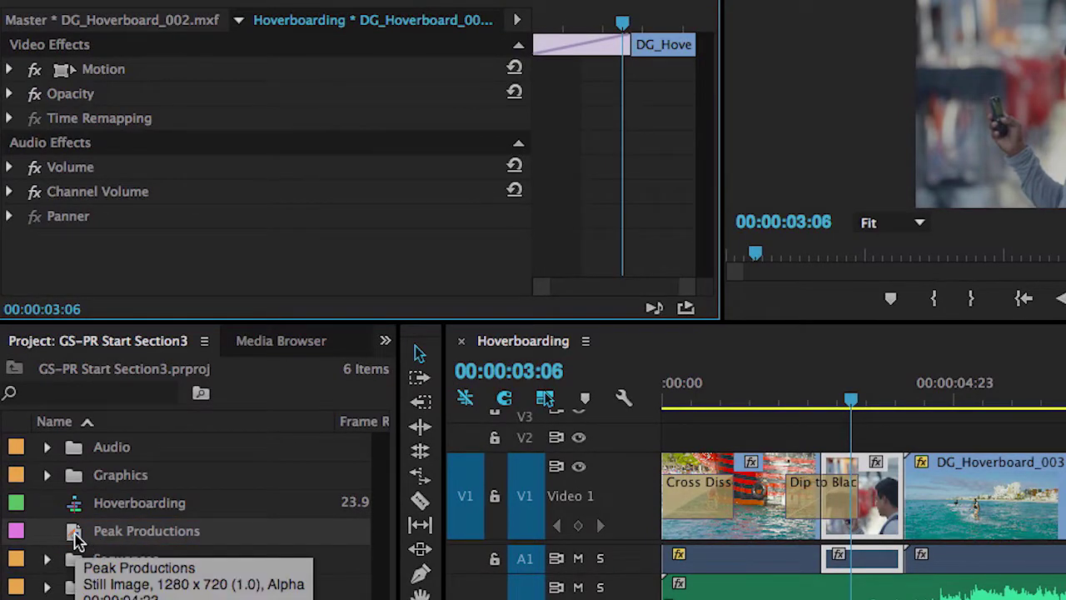
left_click_drag(75, 538, 745, 446)
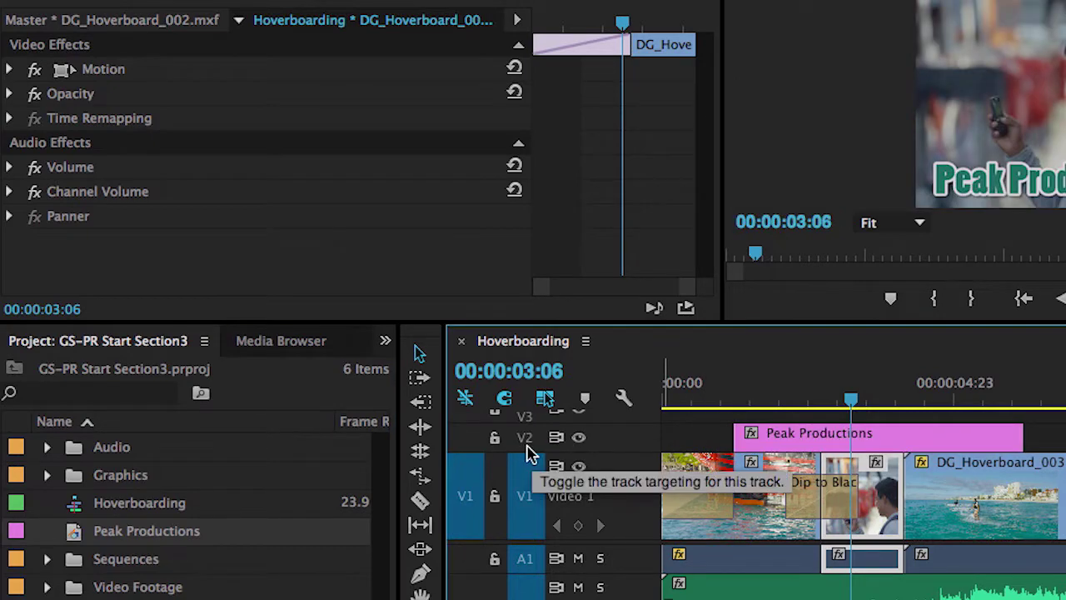
left_click_drag(1023, 433, 1037, 432)
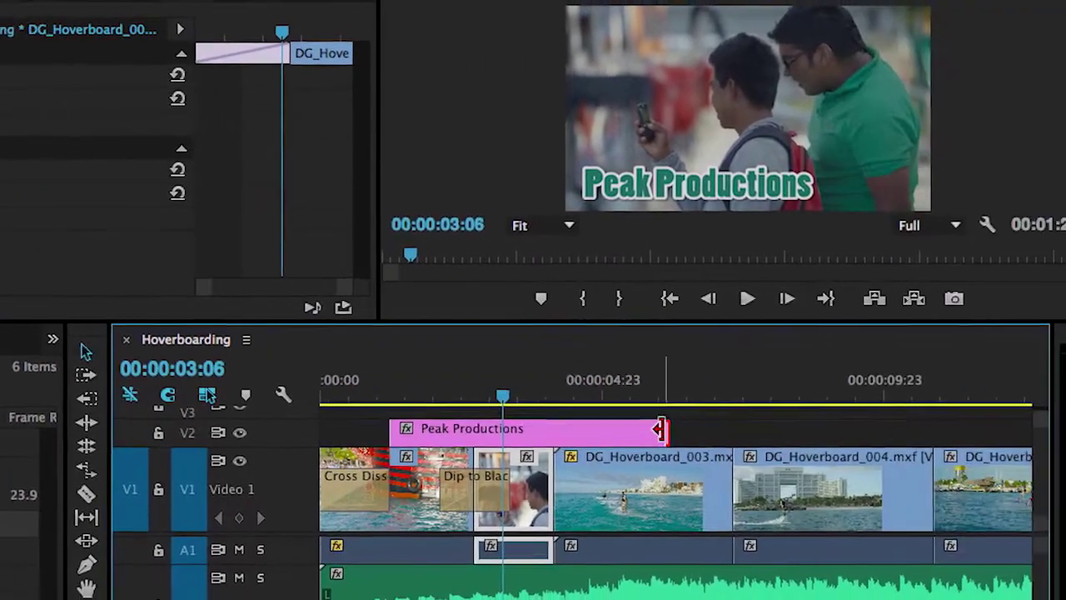
left_click_drag(671, 430, 446, 436)
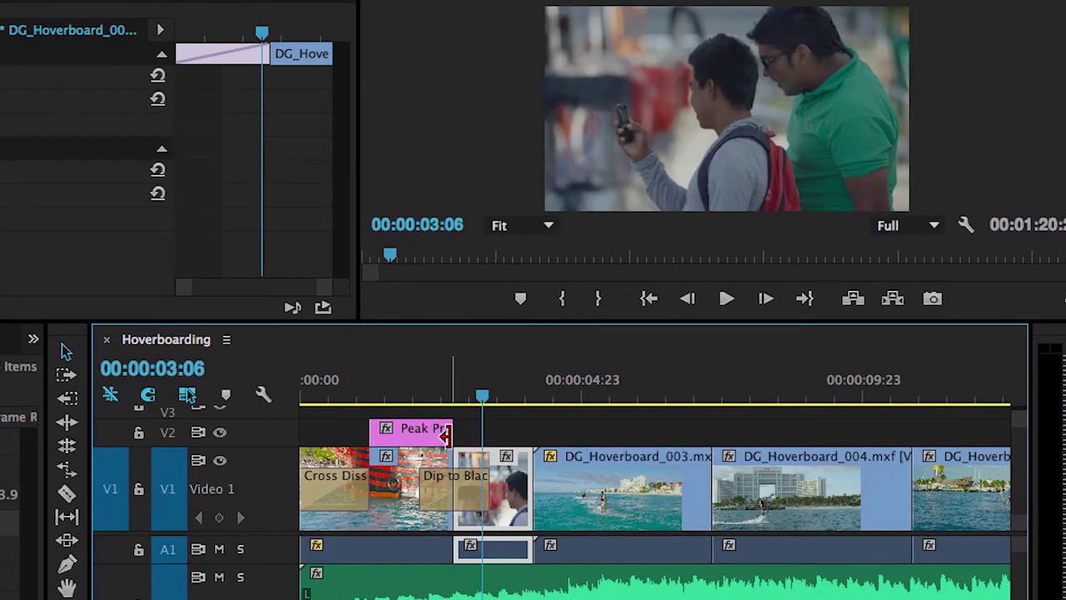
- Mute A2, preview the sequence from the start, and slide the title about 7 frames earlier
left_click(219, 577)
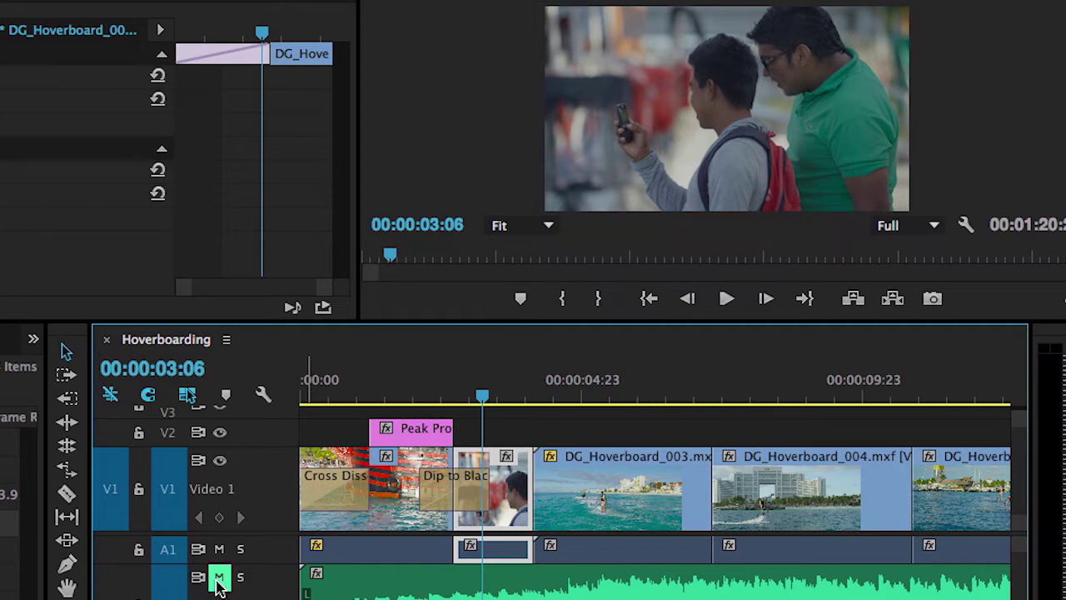
left_click_drag(328, 380, 287, 394)
key("space")
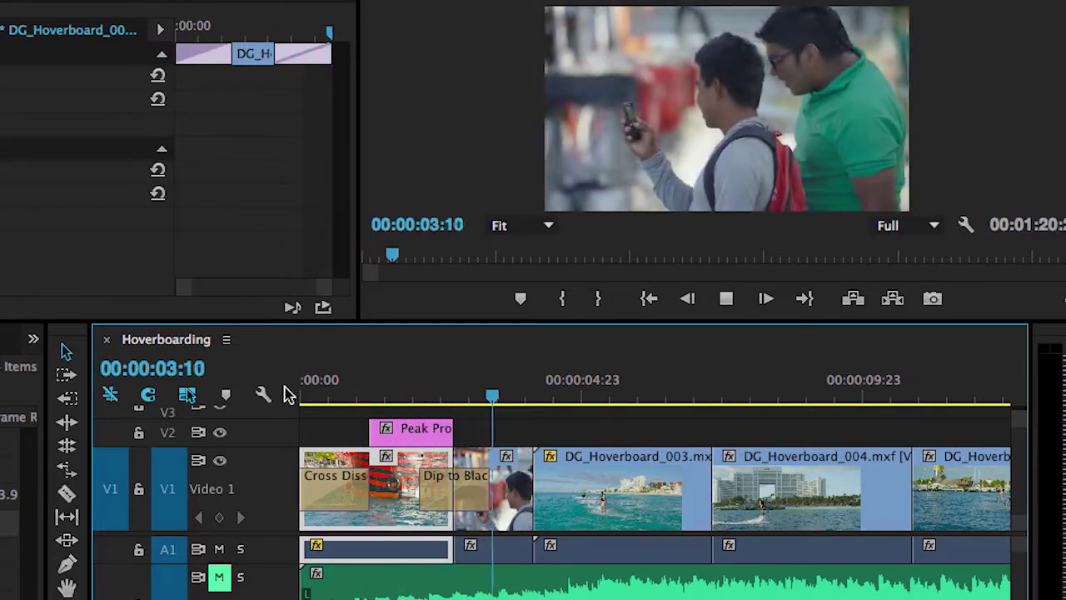
key("space")
key("d")
mouse_move(413, 432)
left_mouse_down()
mouse_move(385, 434)
mouse_move(434, 429)
left_mouse_up()
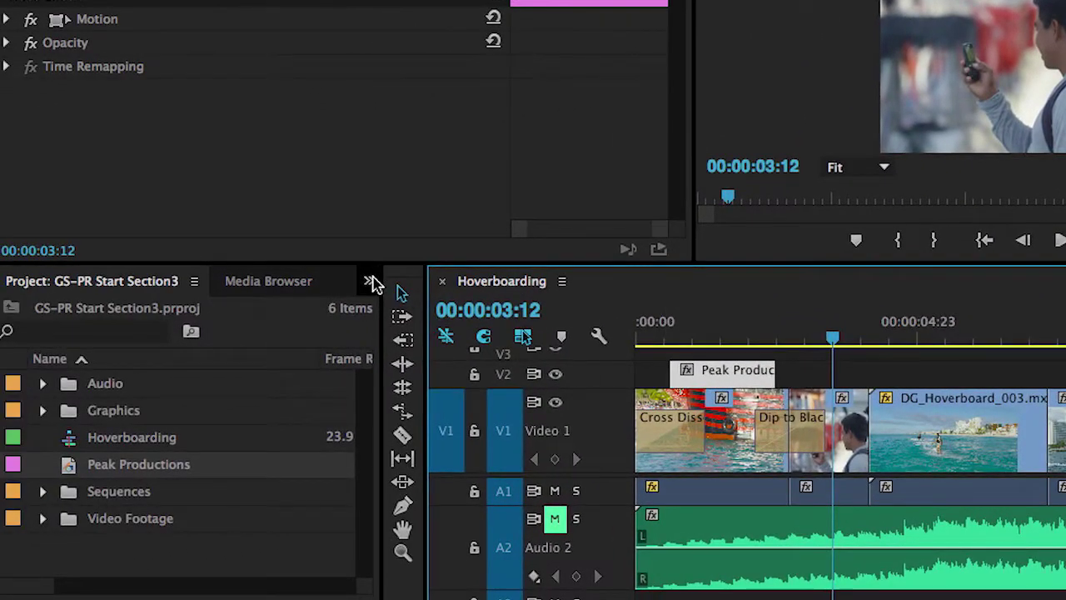
left_click(66, 333)
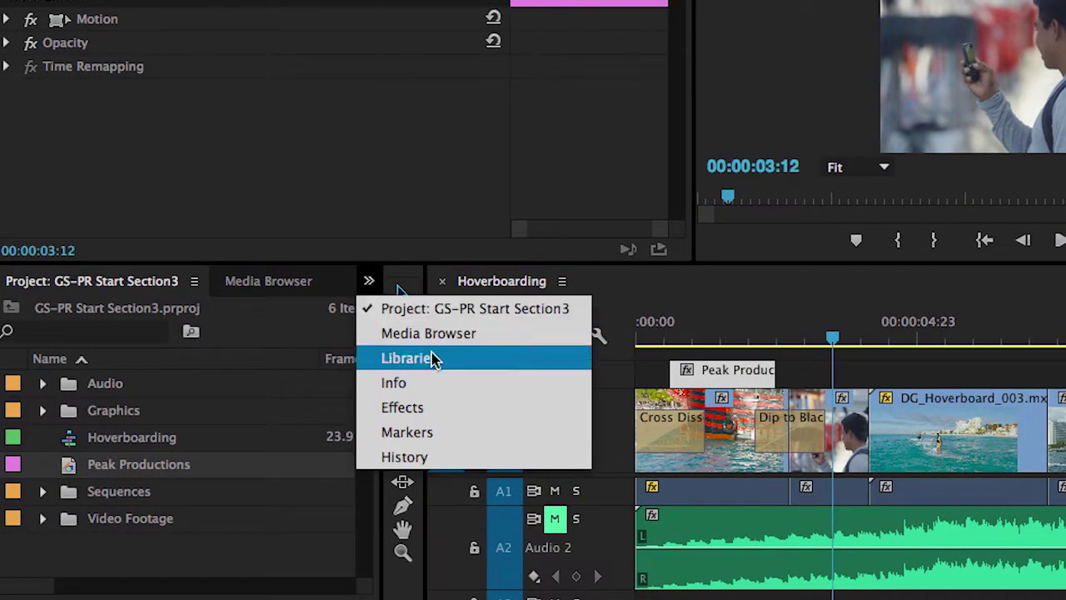
- Find Cross Dissolve via a 'diss' search and apply it to the title's head
left_click(459, 411)
left_click(141, 317)
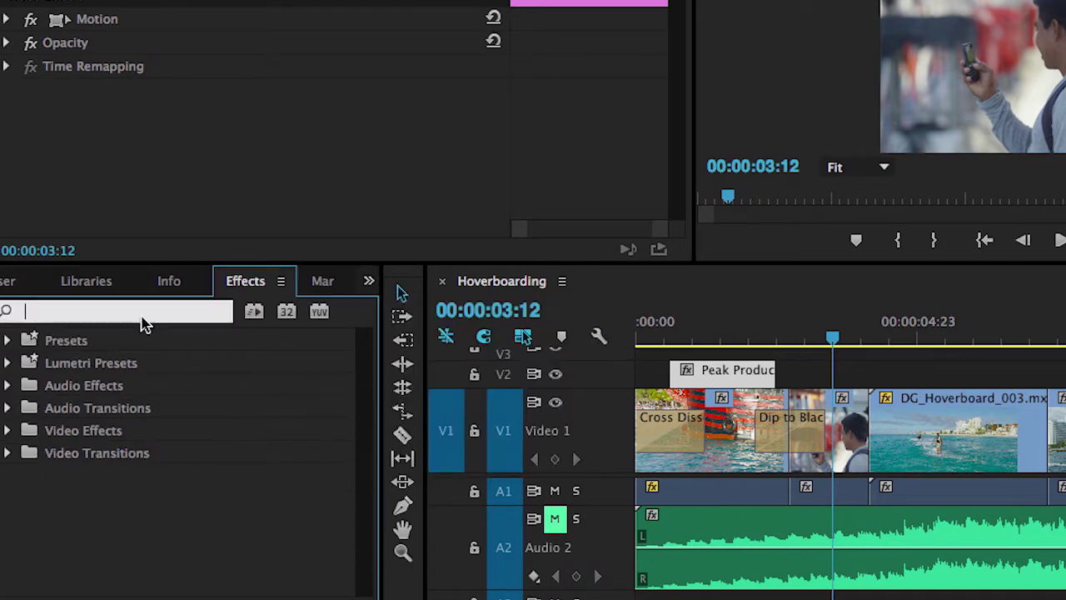
type("diss")
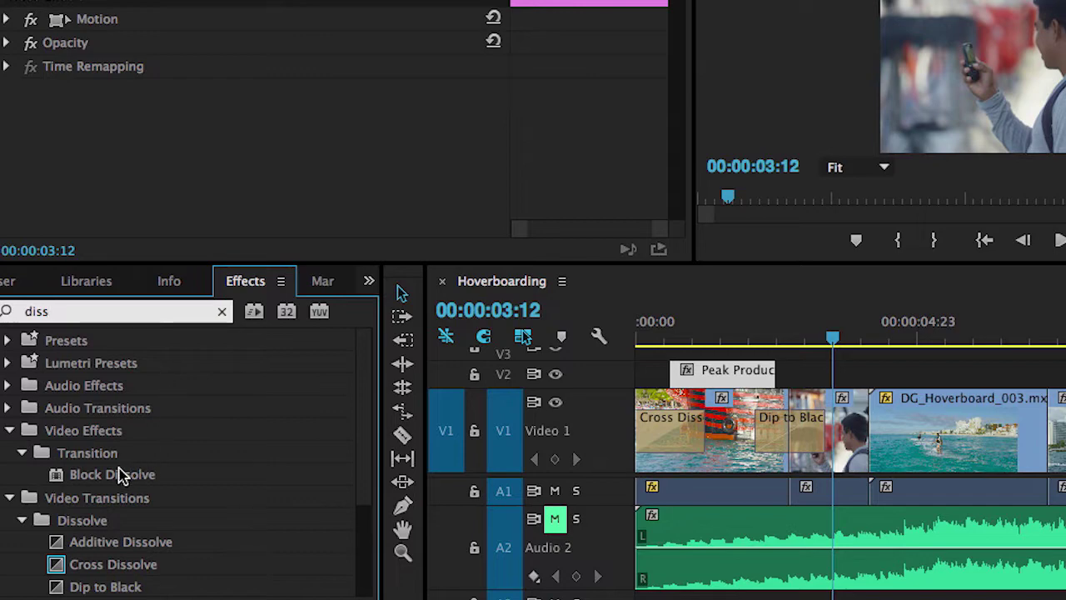
left_click(67, 566)
left_click_drag(67, 566, 682, 385)
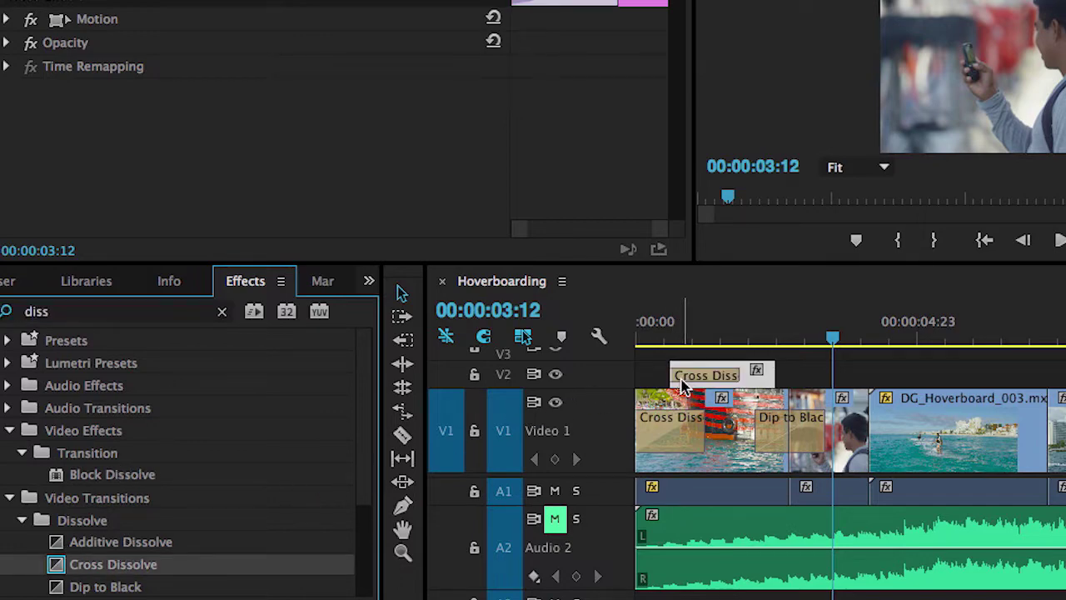
left_click(682, 382)
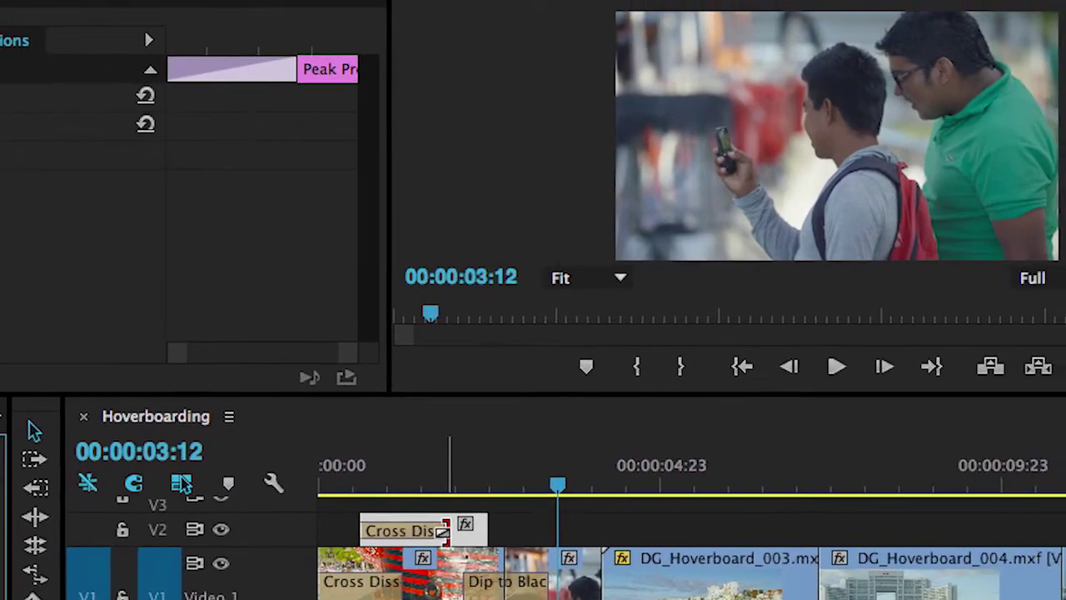
- Shorten the Cross Dissolve to 15 frames and play the sequence from the start
left_click_drag(441, 531, 400, 533)
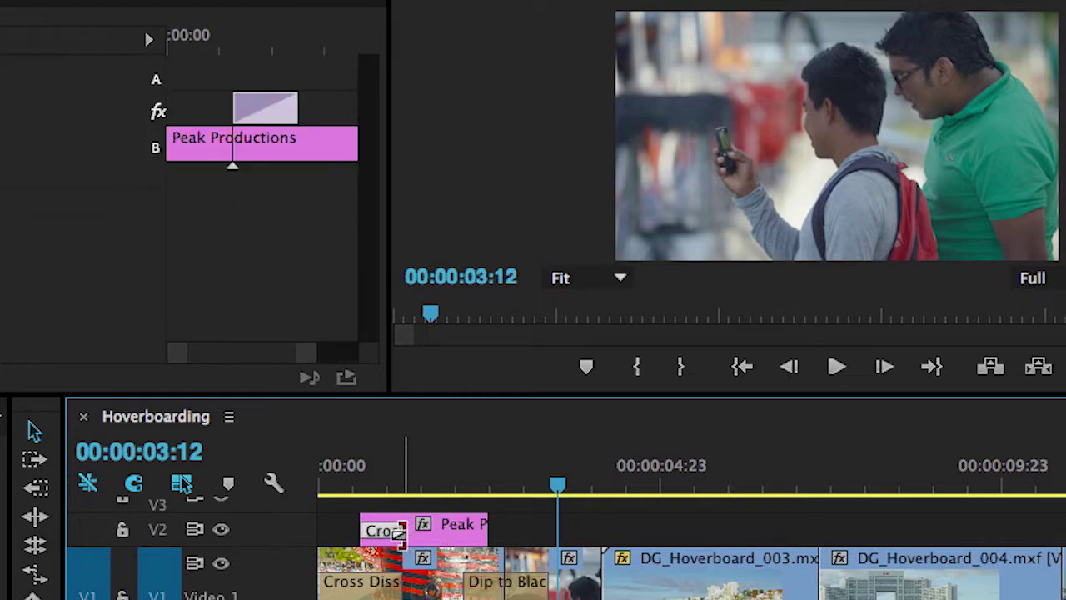
left_click(323, 486)
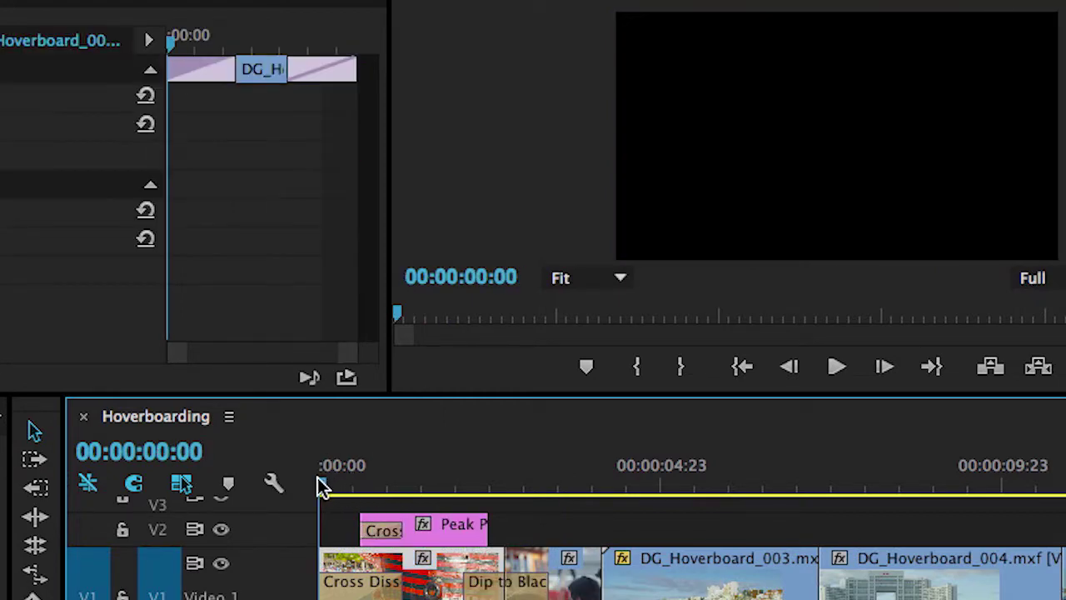
key("space")
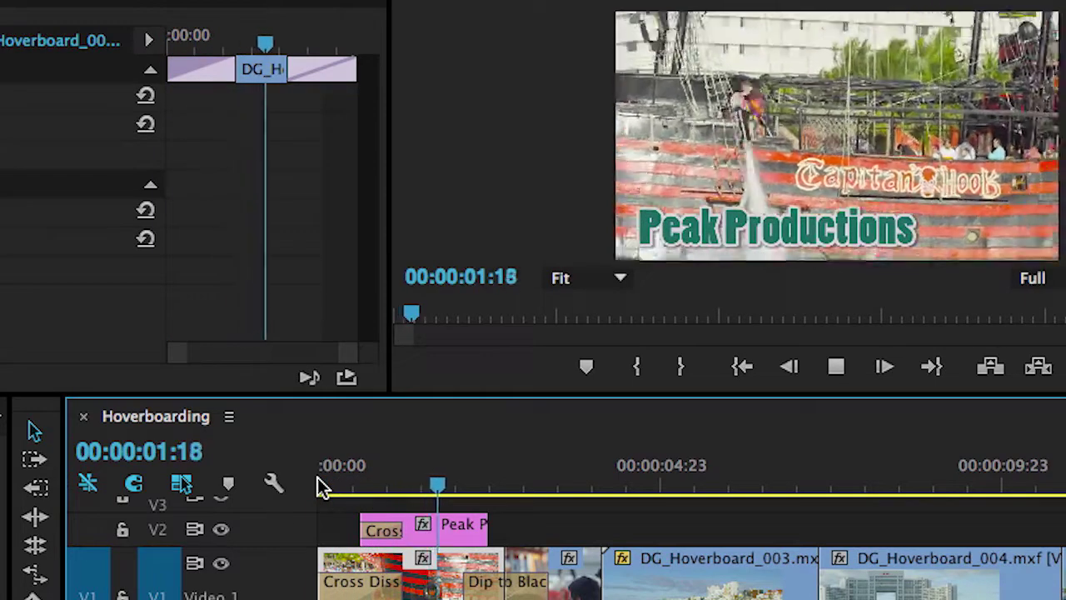
key("space")
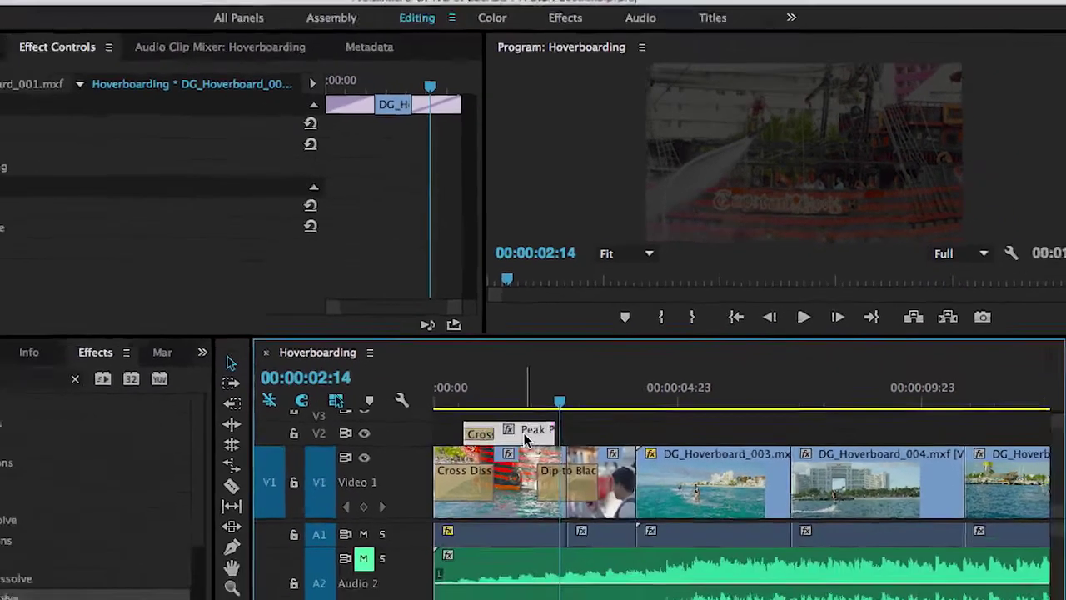
- Move the title text to the lower right and make it slightly smaller in the Title editor
double_click(444, 527)
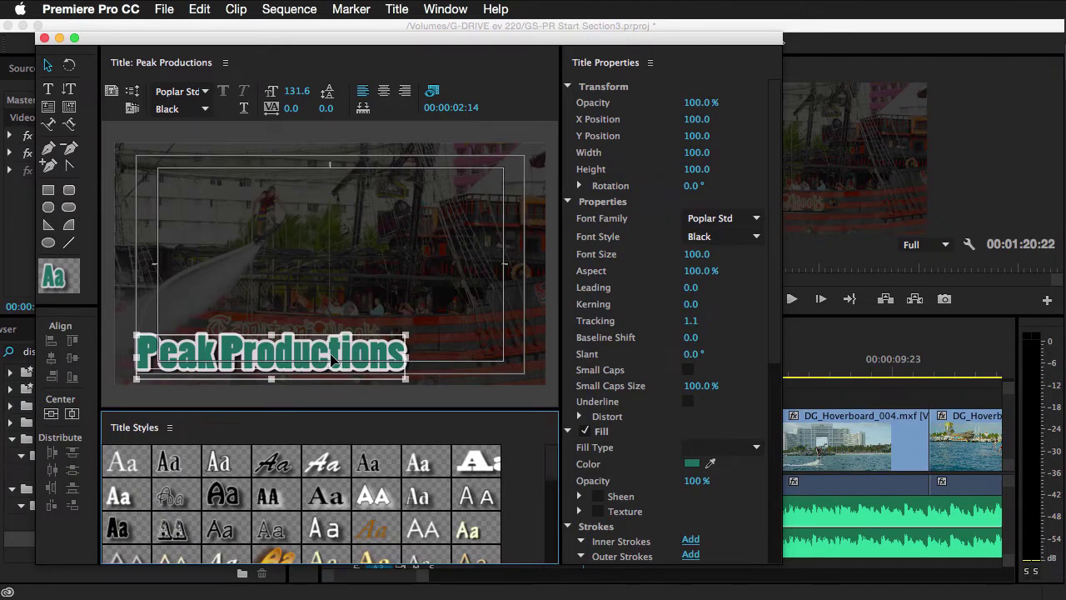
left_click_drag(332, 358, 375, 338)
left_click(45, 38)
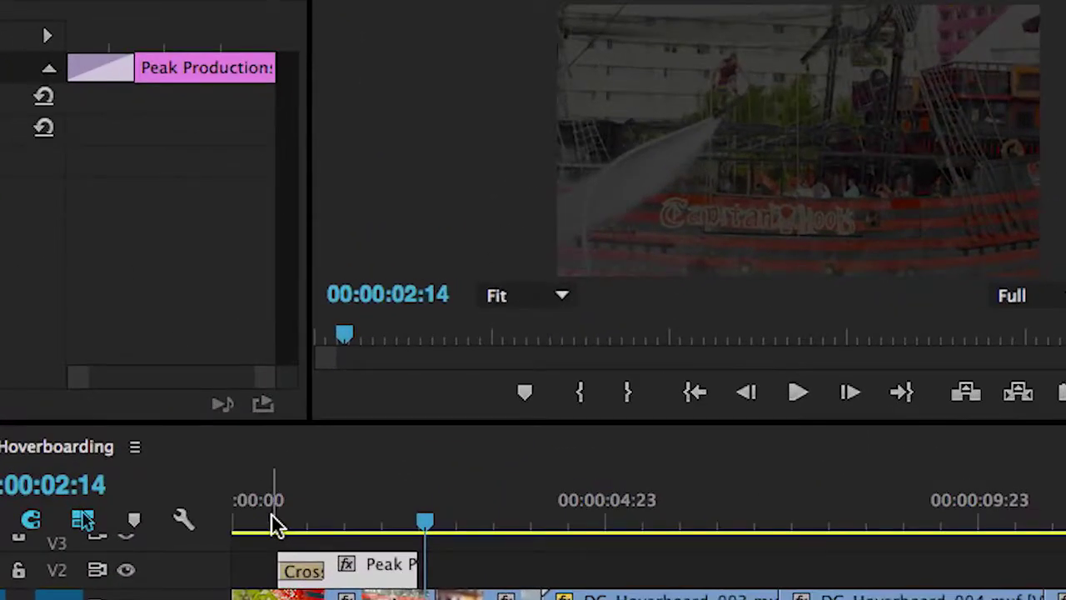
- Scrub around two seconds to preview the repositioned title, then select the old title clip
left_click_drag(273, 516, 389, 515)
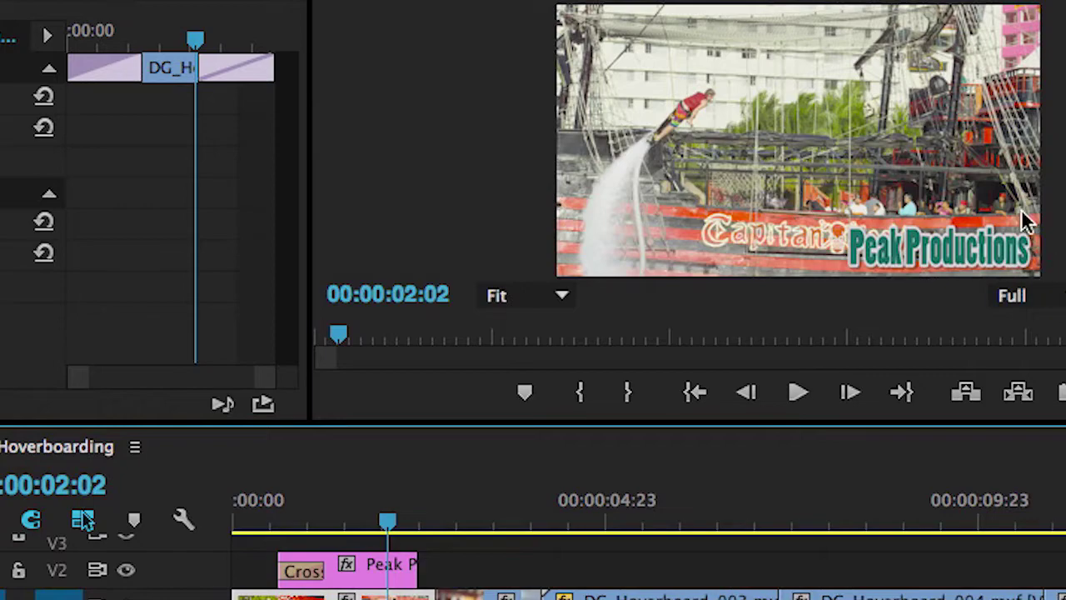
left_click_drag(395, 518, 336, 523)
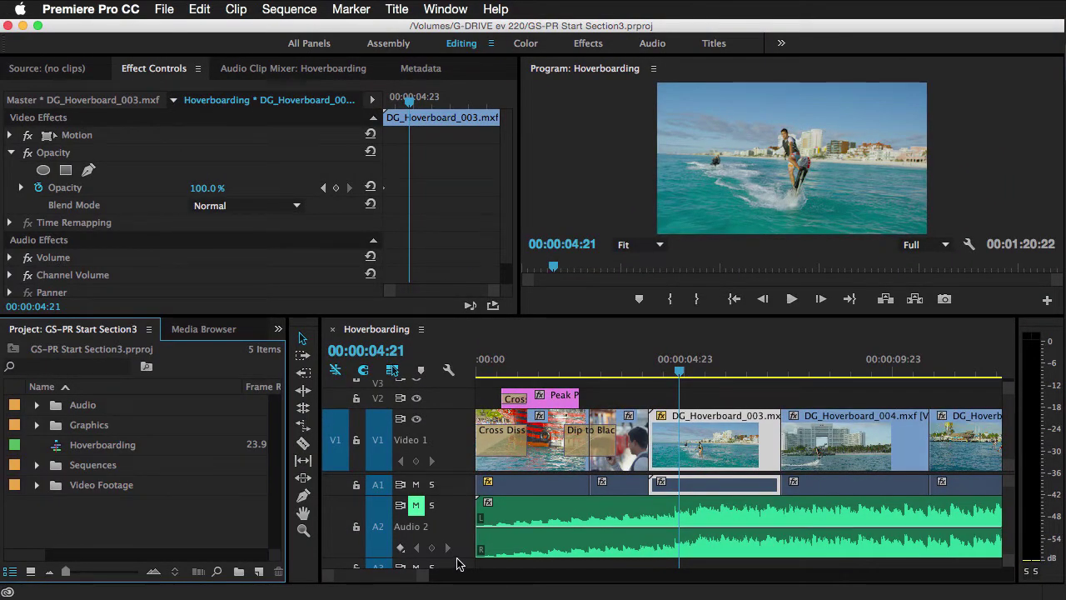
left_click_drag(610, 387, 499, 404)
- Delete the old V2 title and create a 1280×720 Photoshop file saved as 'Peak Title'
key("Delete")
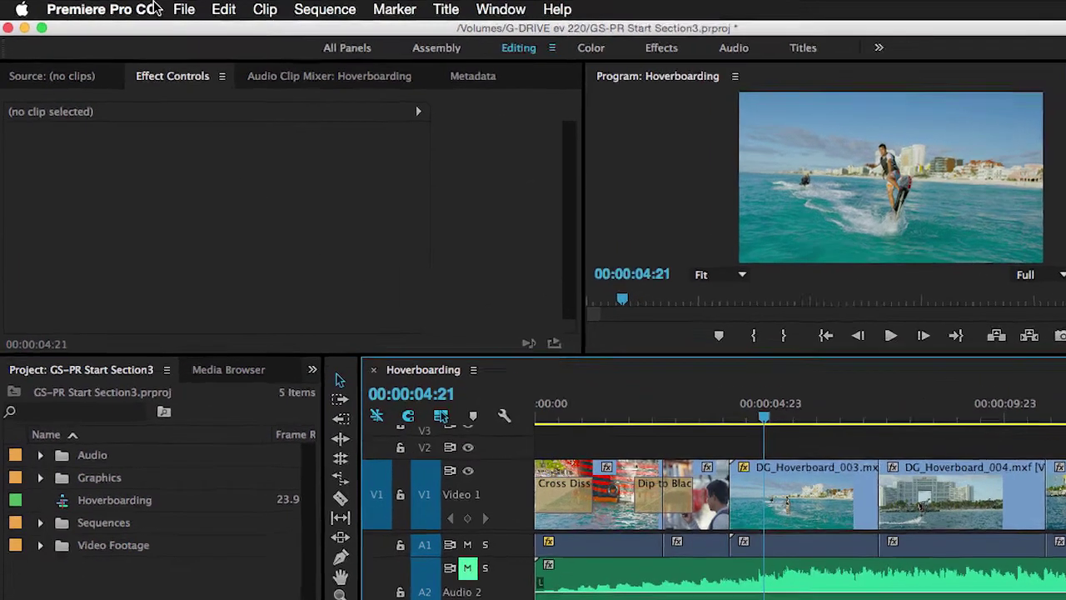
left_click(185, 9)
mouse_move(193, 30)
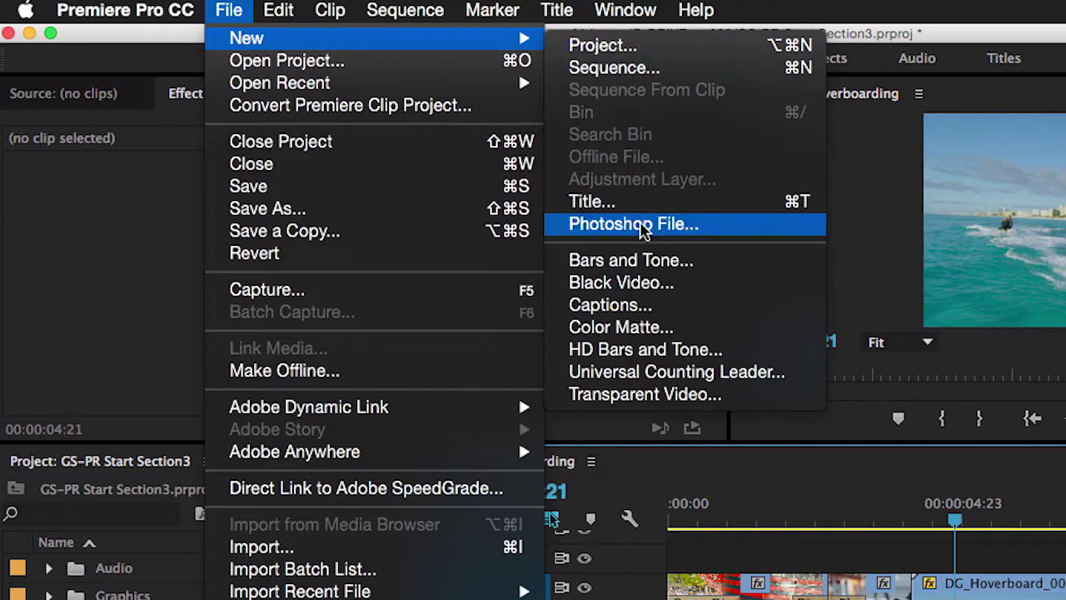
left_click(644, 231)
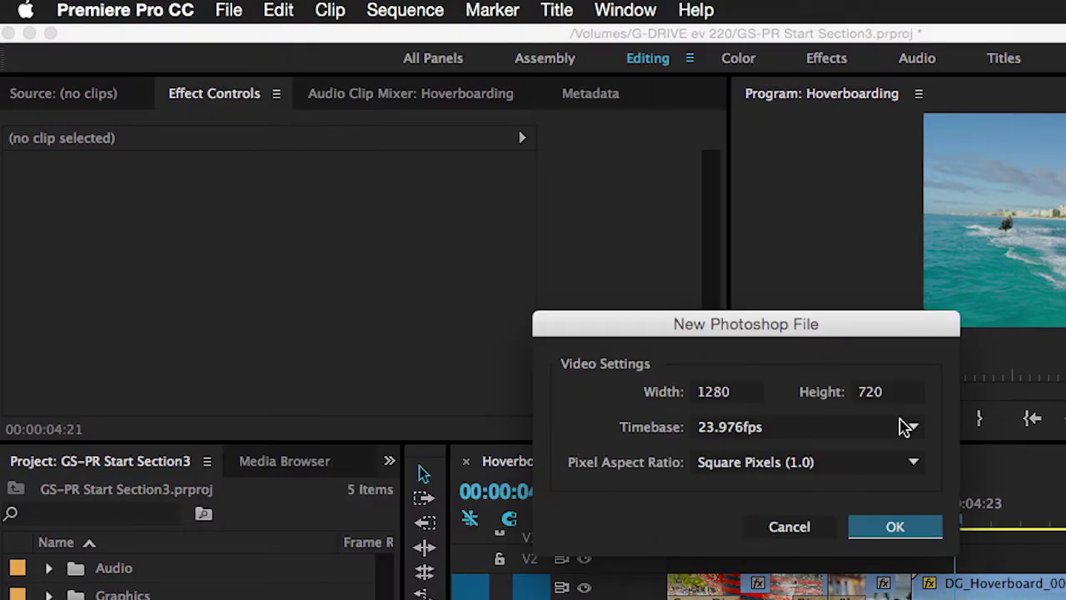
left_click(899, 529)
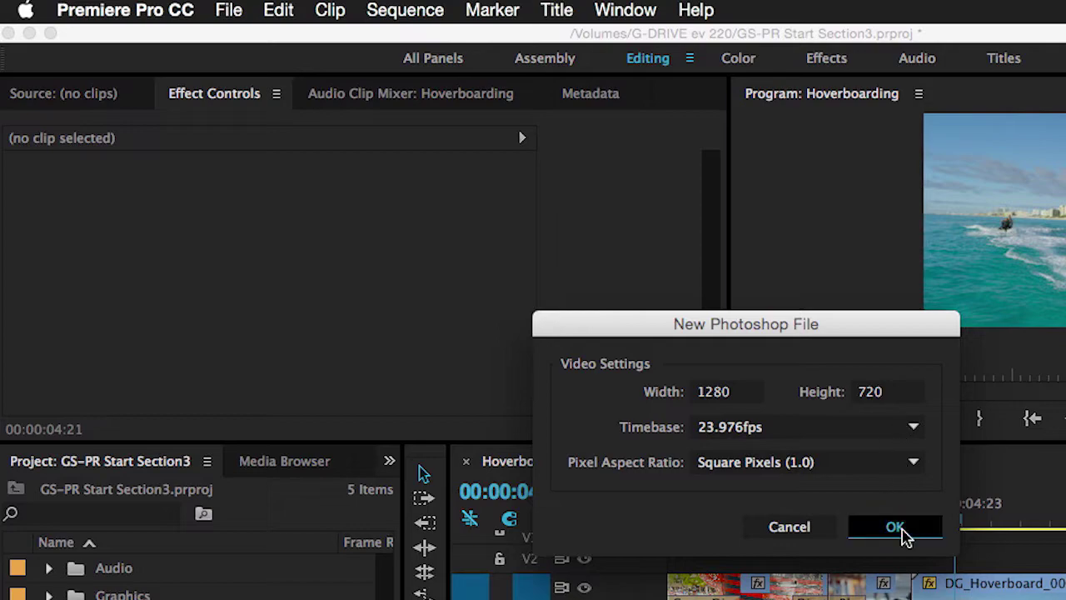
type("Peak Title")
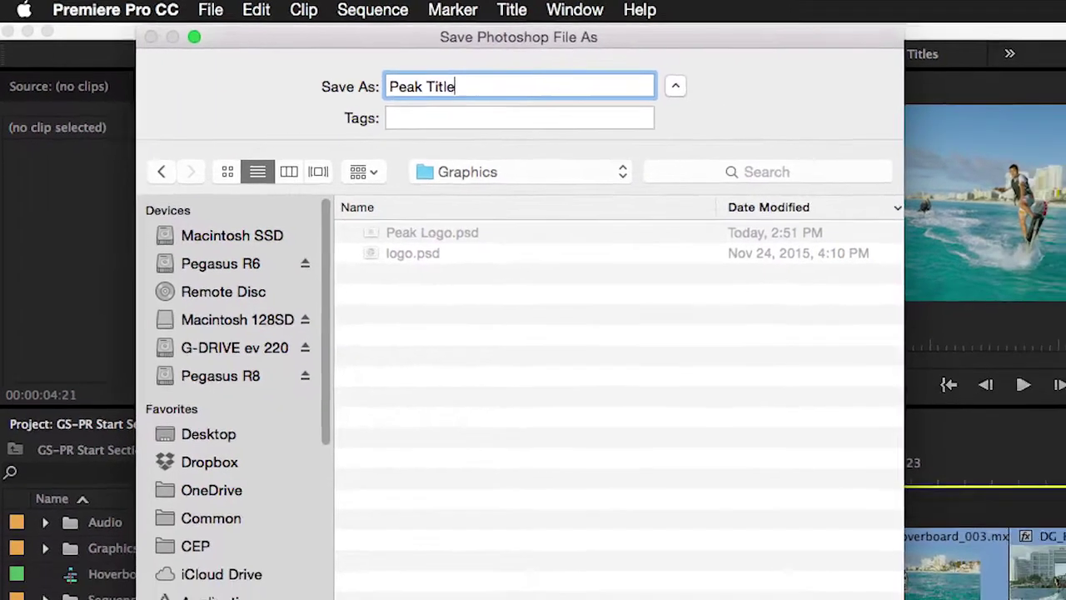
key("Return")
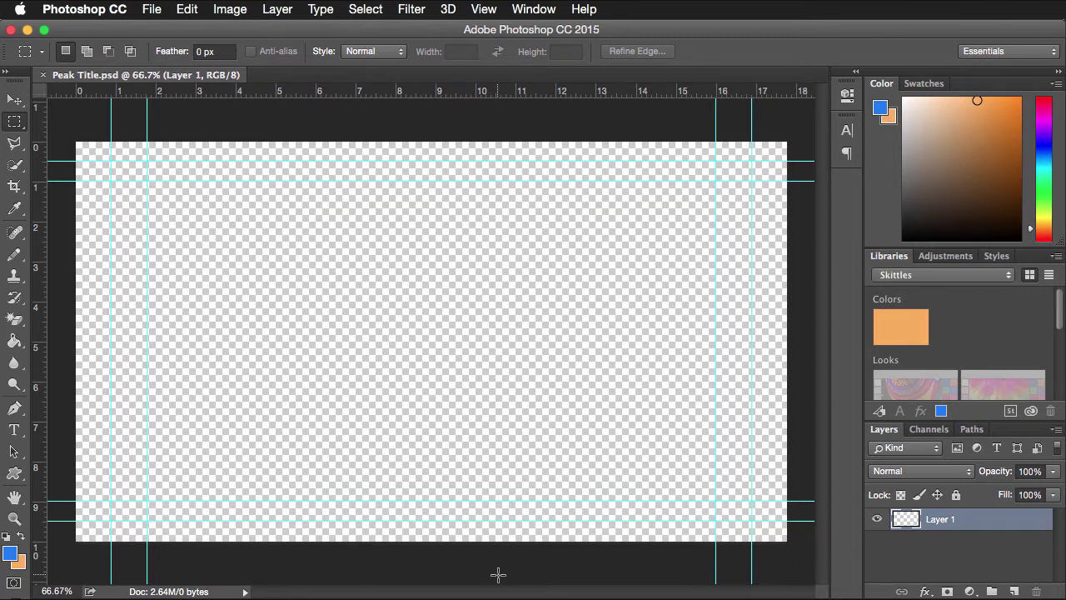
- Place logo.psd from the Graphics folder as an embedded image on the Peak Title canvas
key("u")
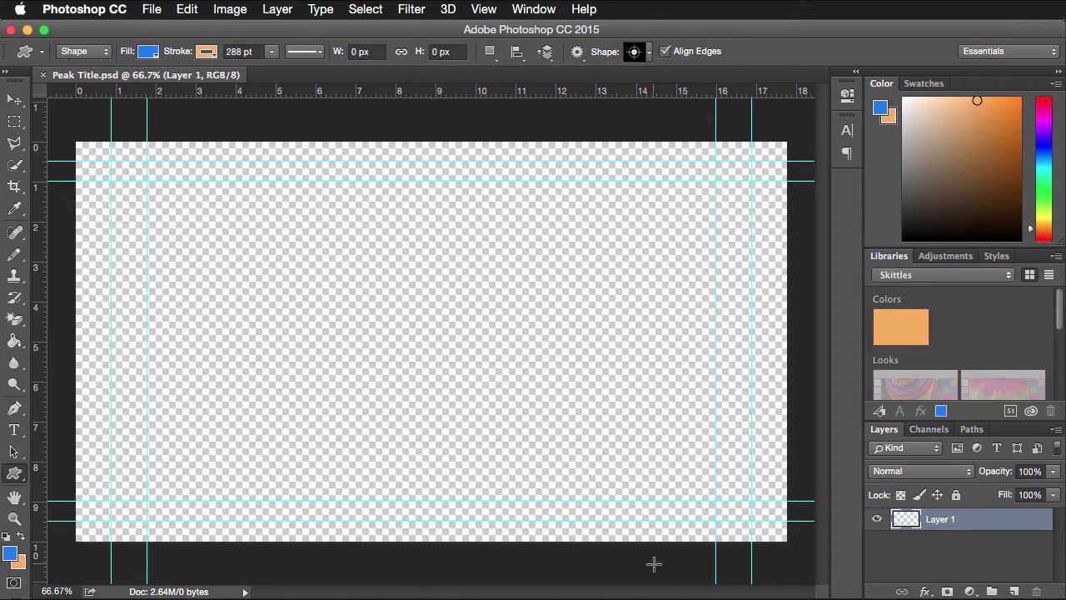
left_click(150, 8)
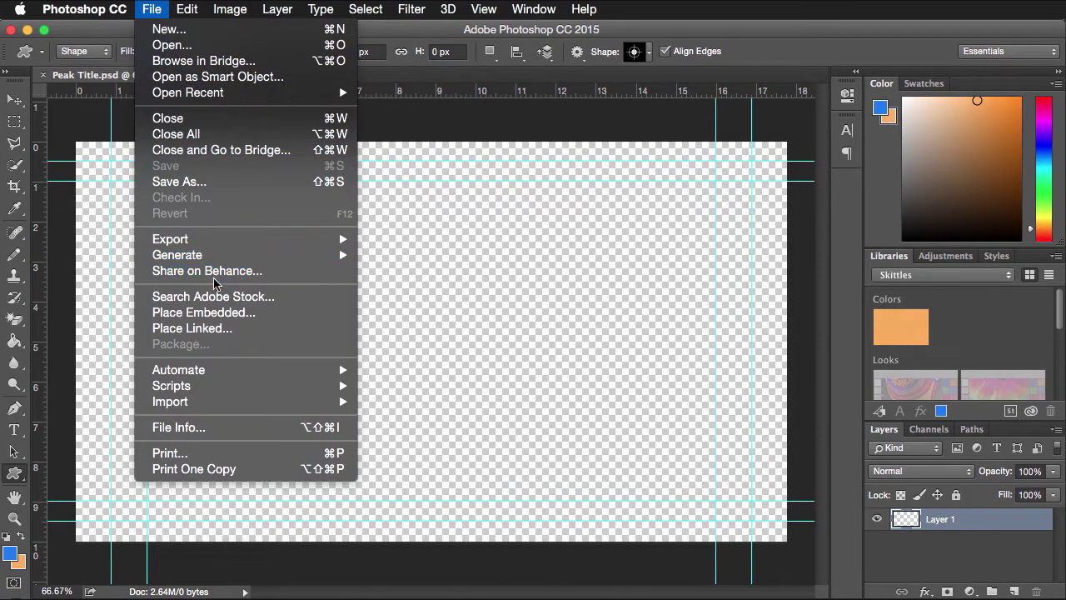
left_click(222, 314)
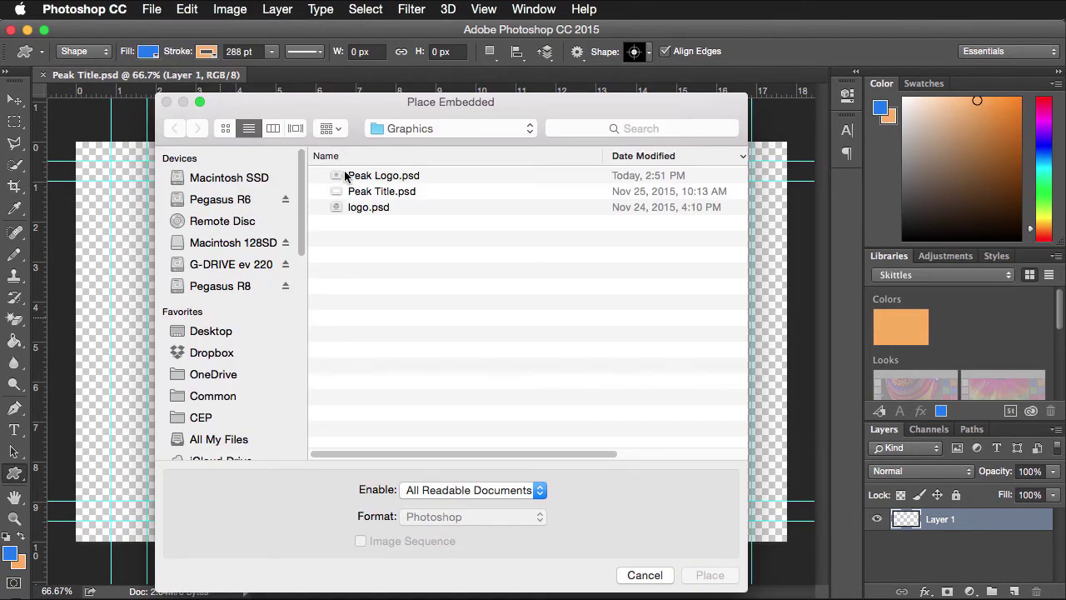
left_click(351, 208)
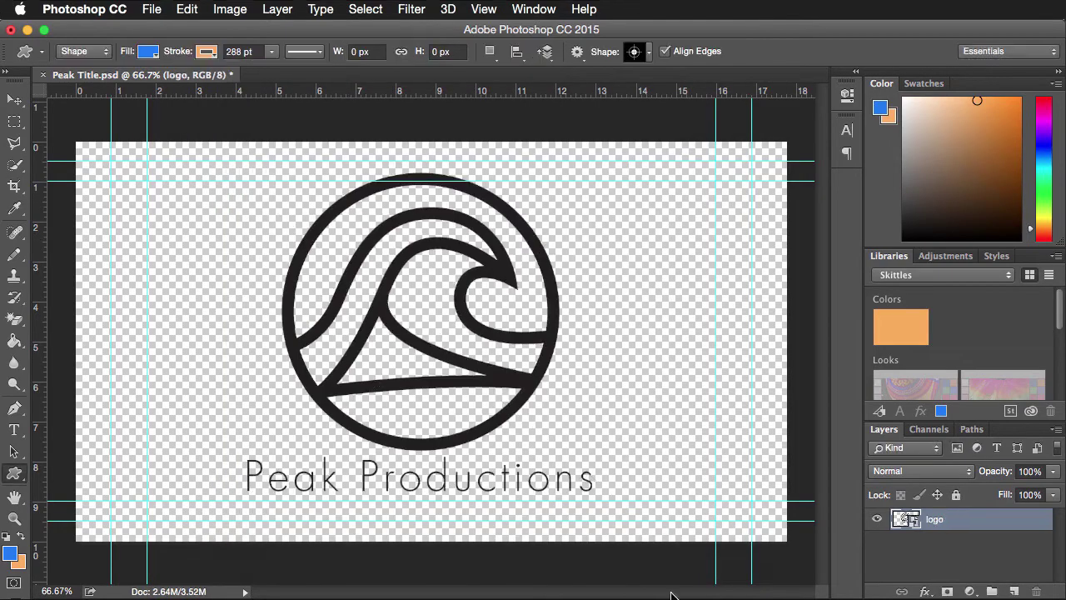
left_click(150, 9)
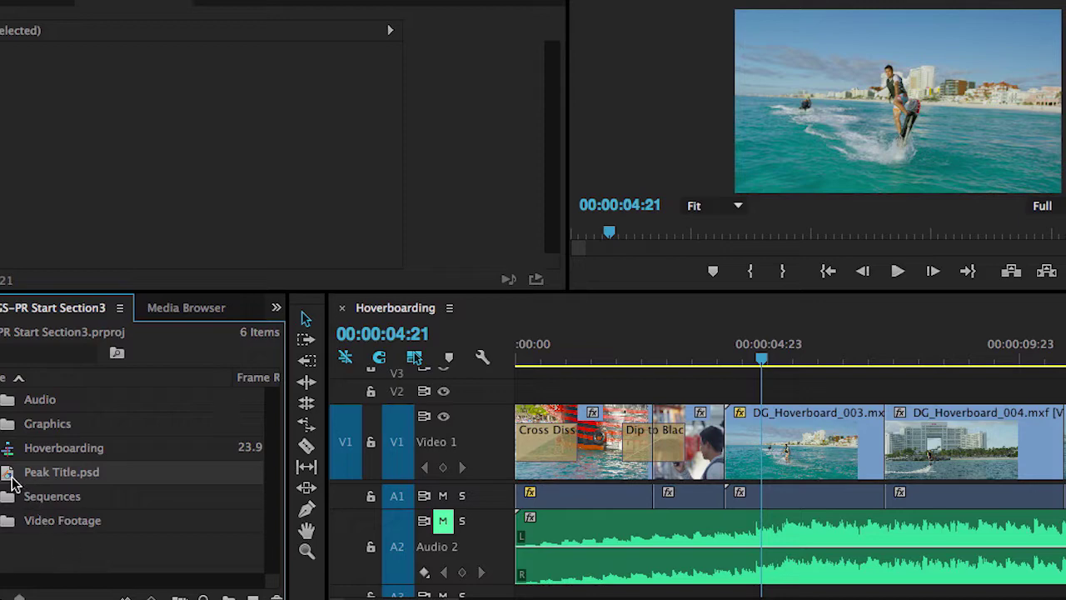
- Put Peak Title.psd on track V2 near the start and trim it to a short duration
left_click_drag(6, 473, 685, 393)
left_click_drag(828, 390, 653, 390)
left_click_drag(580, 390, 556, 390)
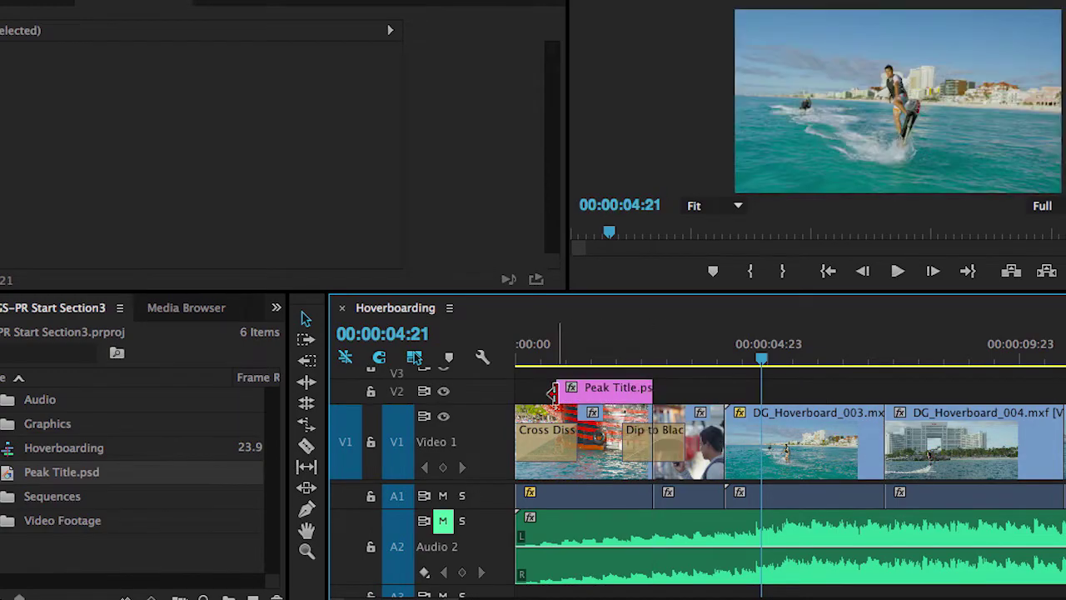
- Play the sequence from the start to review the logo over the footage
left_click(521, 357)
key("space")
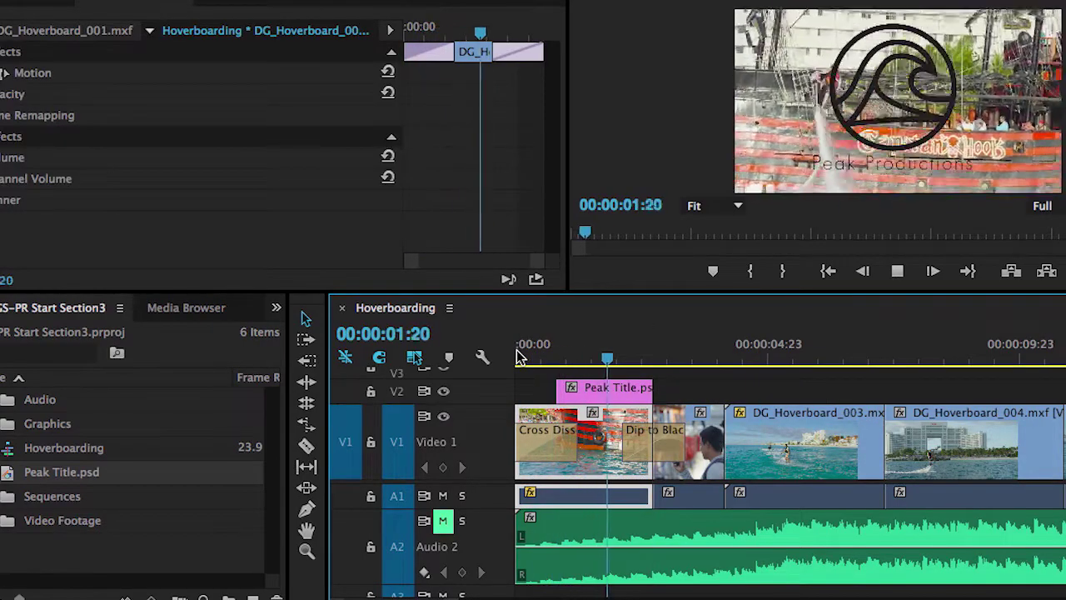
key("space")
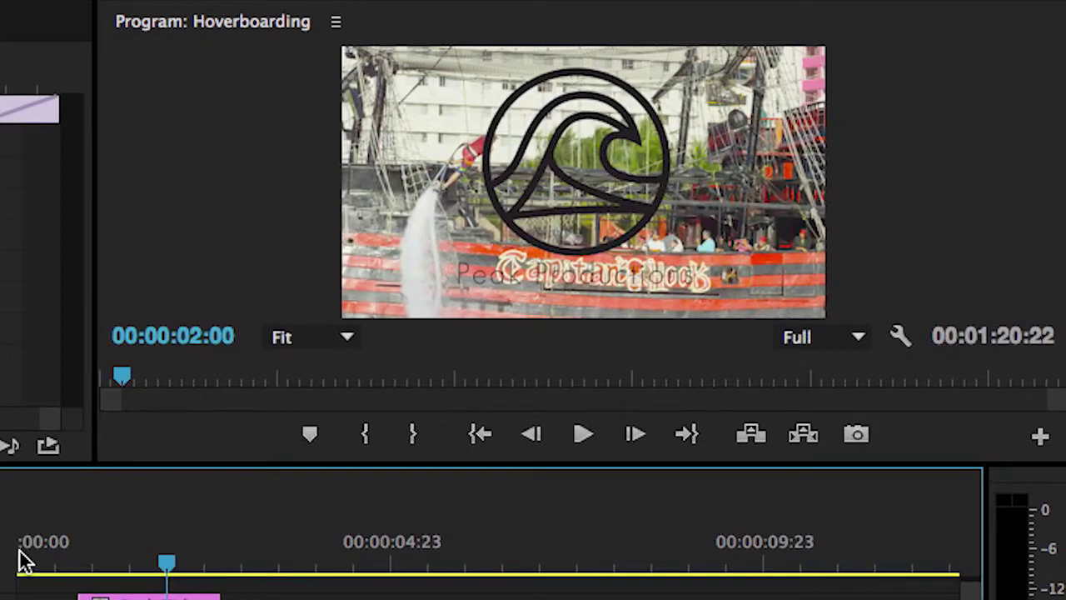
- Scale and reposition the logo in the Program Monitor so the Peak Productions wordmark shows
left_click(581, 188)
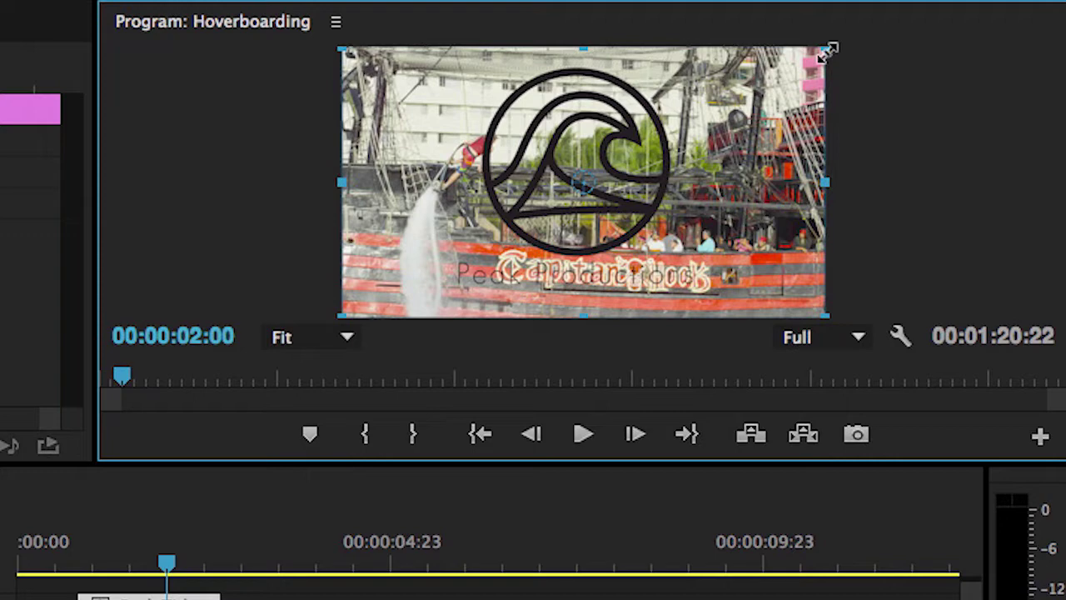
left_click_drag(829, 52, 766, 79)
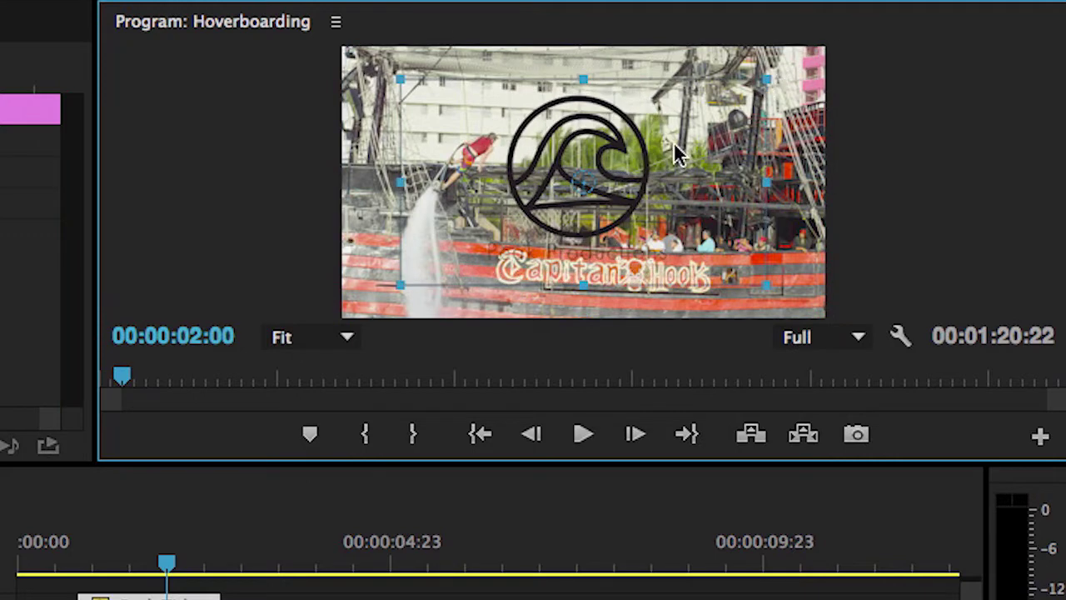
left_click_drag(628, 174, 702, 177)
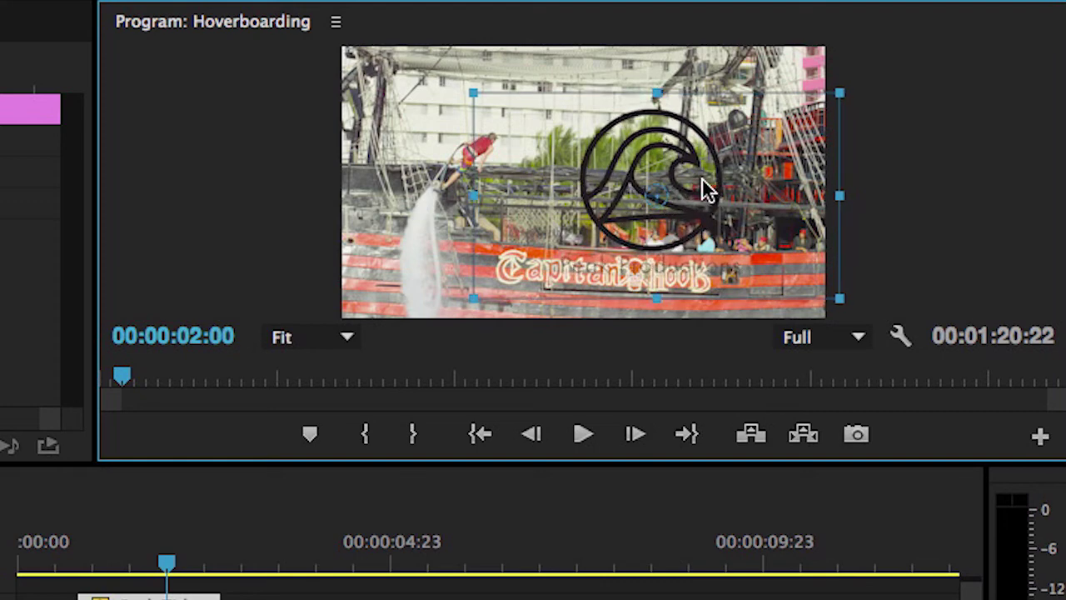
left_click_drag(841, 93, 876, 72)
left_click_drag(663, 153, 630, 171)
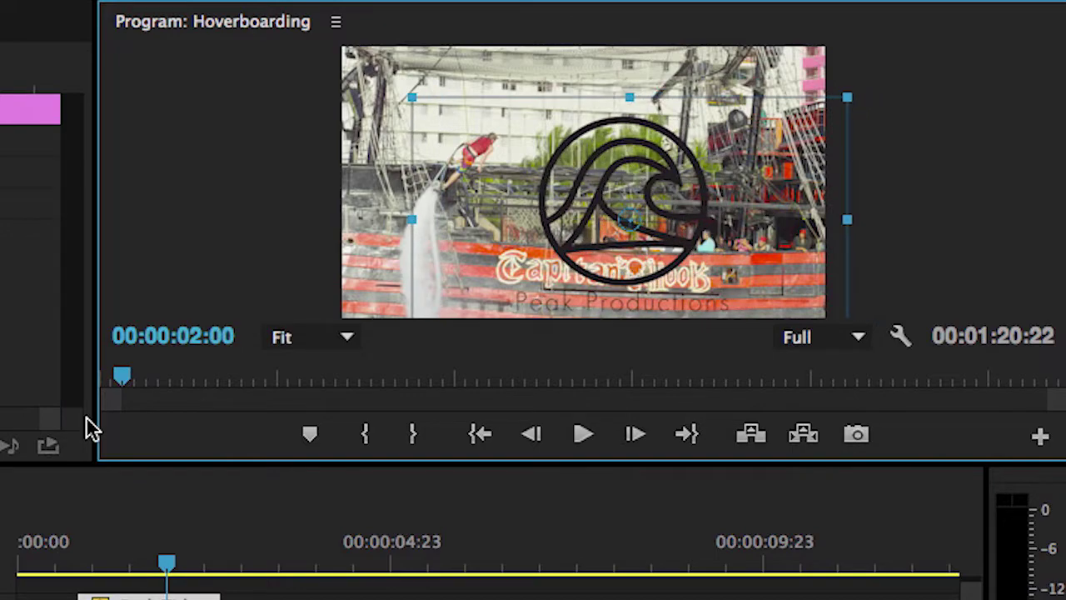
- Check the logo at nearby frames, nudge it right and up, then right-click the V2 title clip
left_click_drag(170, 563, 95, 572)
left_click(587, 229)
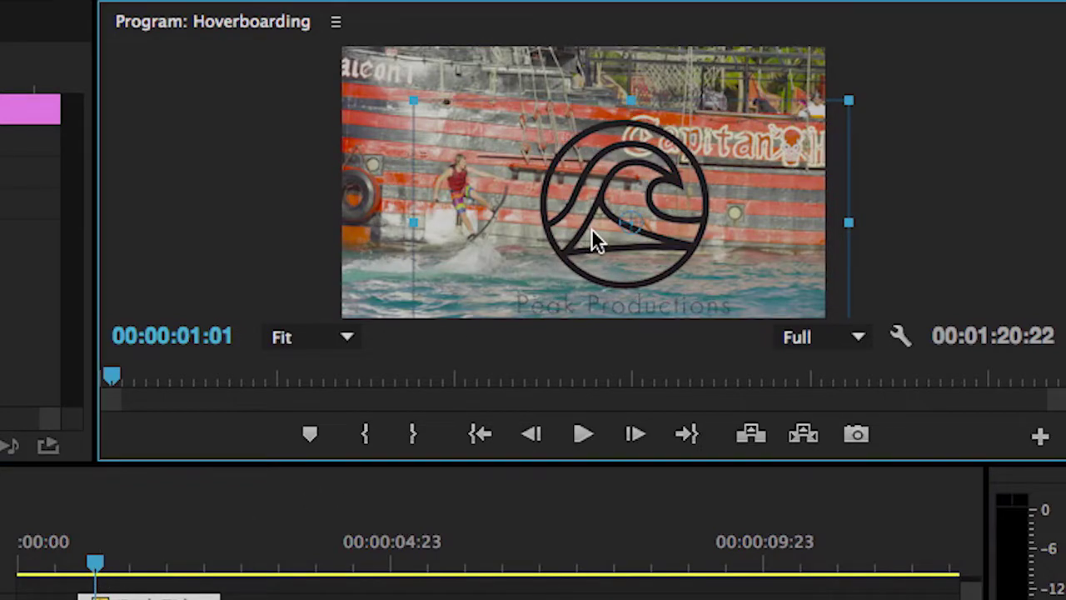
left_click_drag(592, 230, 539, 235)
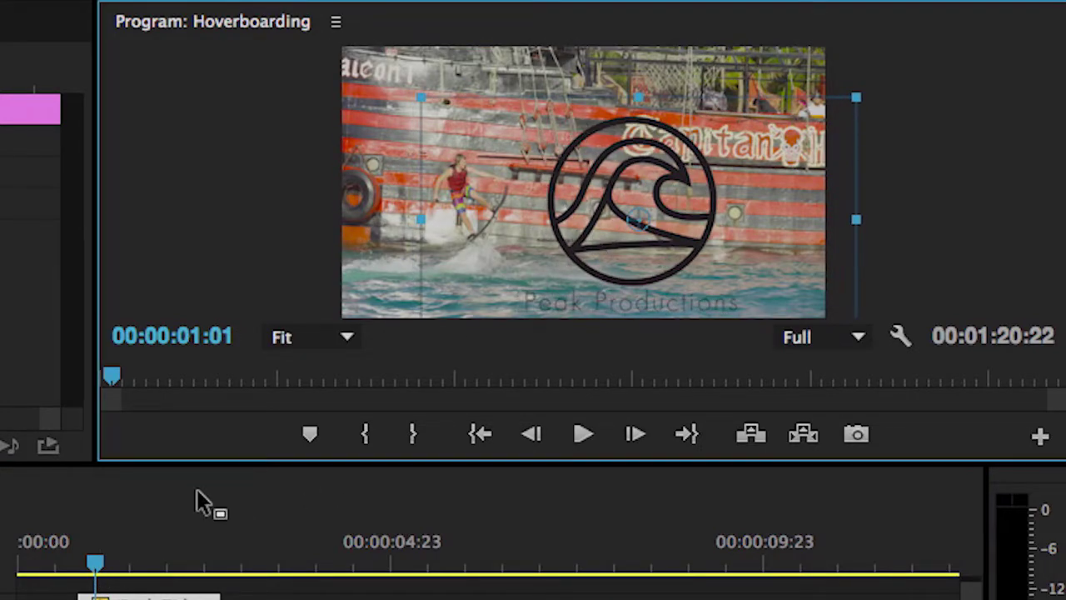
left_click_drag(96, 565, 178, 567)
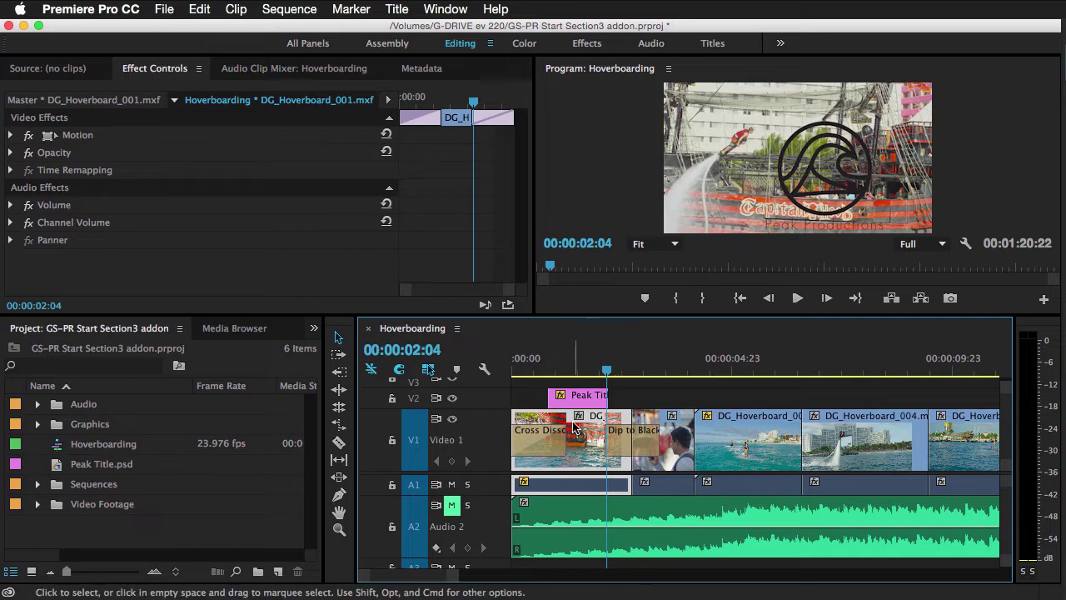
left_click(578, 401)
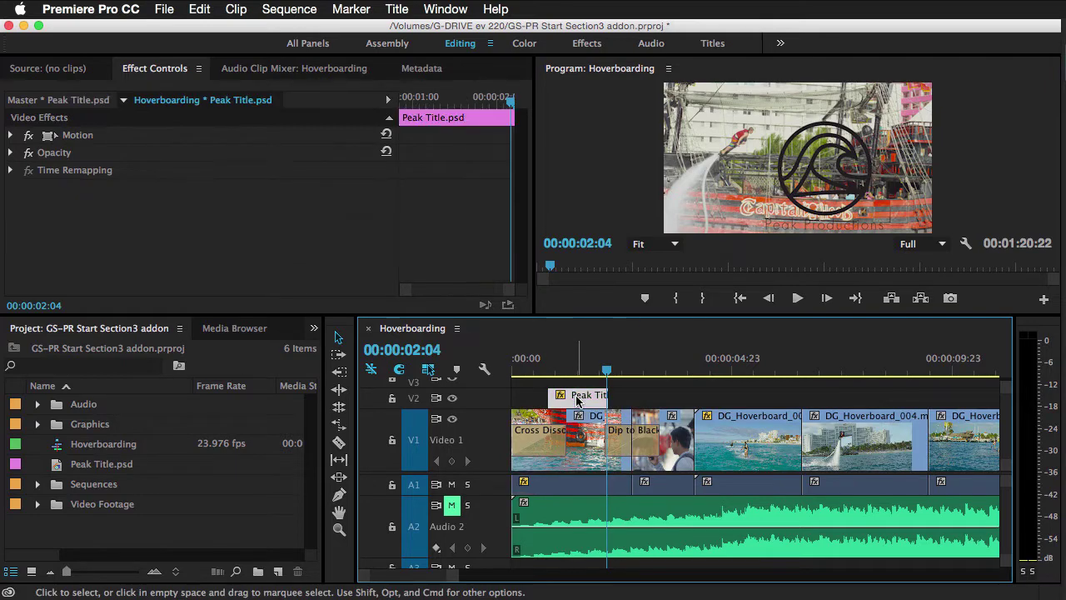
right_click(577, 400)
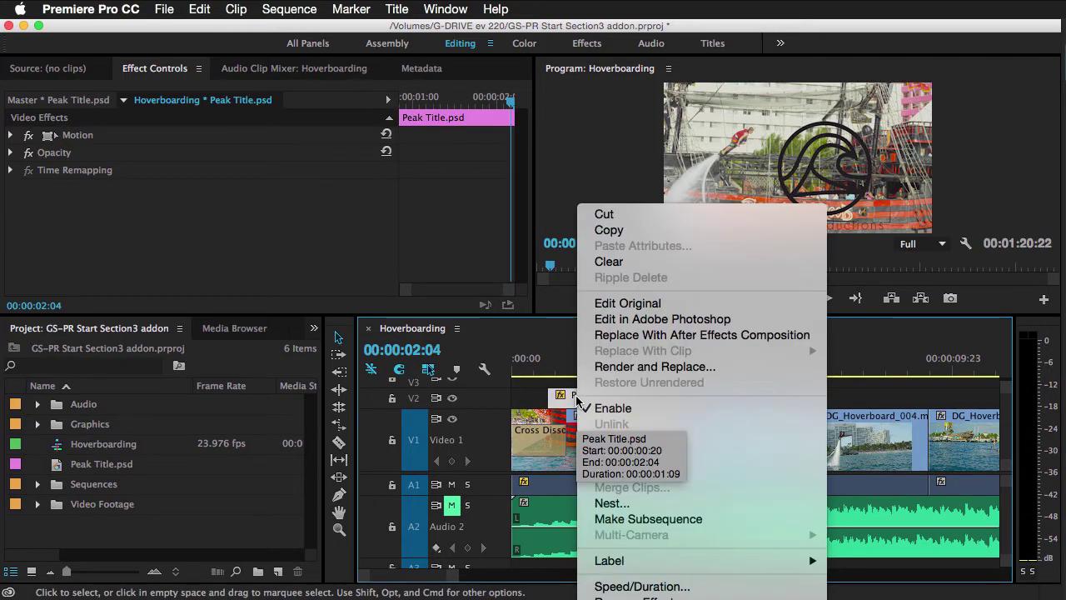
- Edit the title in Photoshop, giving the logo layer Outer Glow and Drop Shadow styles
left_click(687, 324)
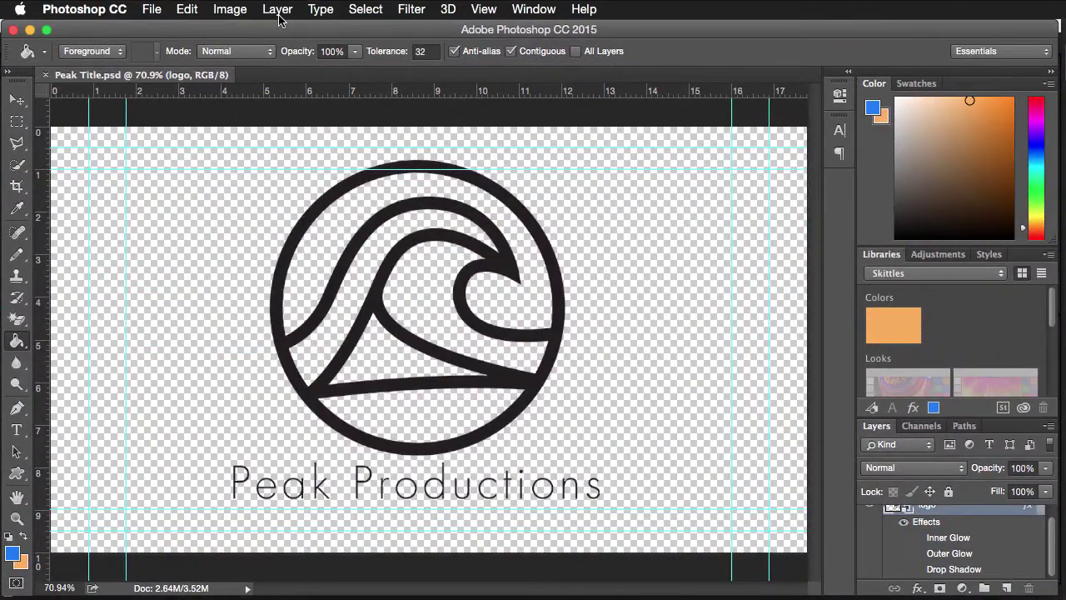
left_click(277, 9)
mouse_move(321, 159)
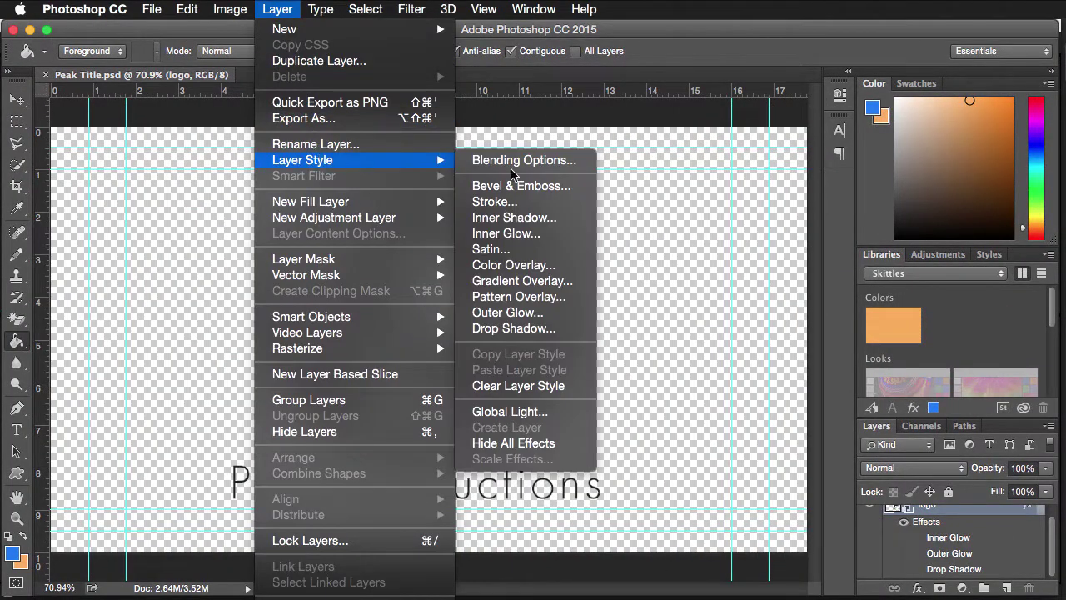
left_click(517, 313)
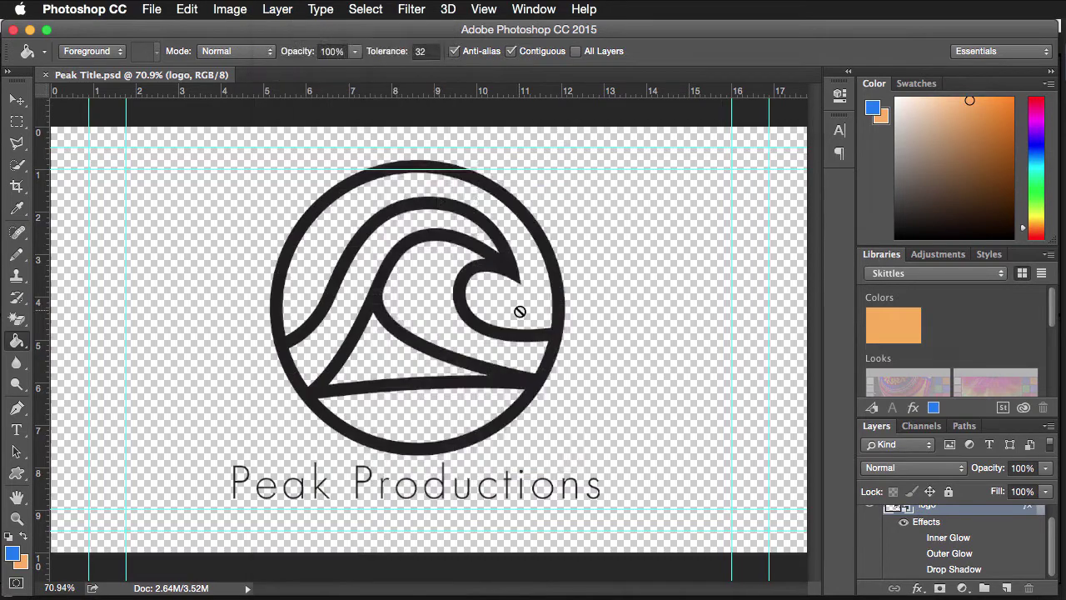
left_click(410, 368)
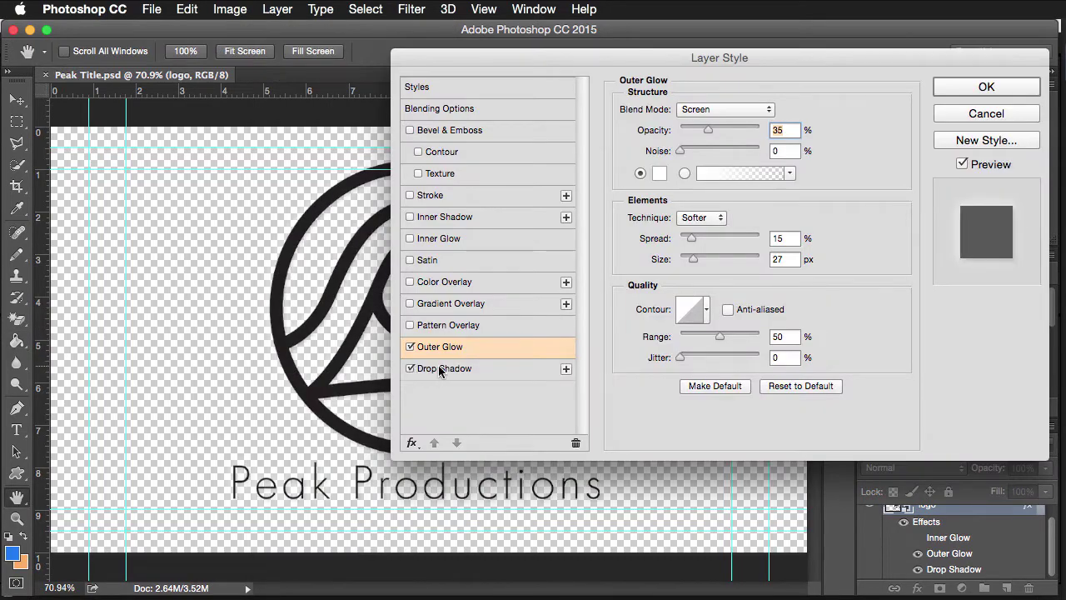
left_click(958, 91)
- Save Peak Title.psd and minimize Photoshop
left_click(155, 10)
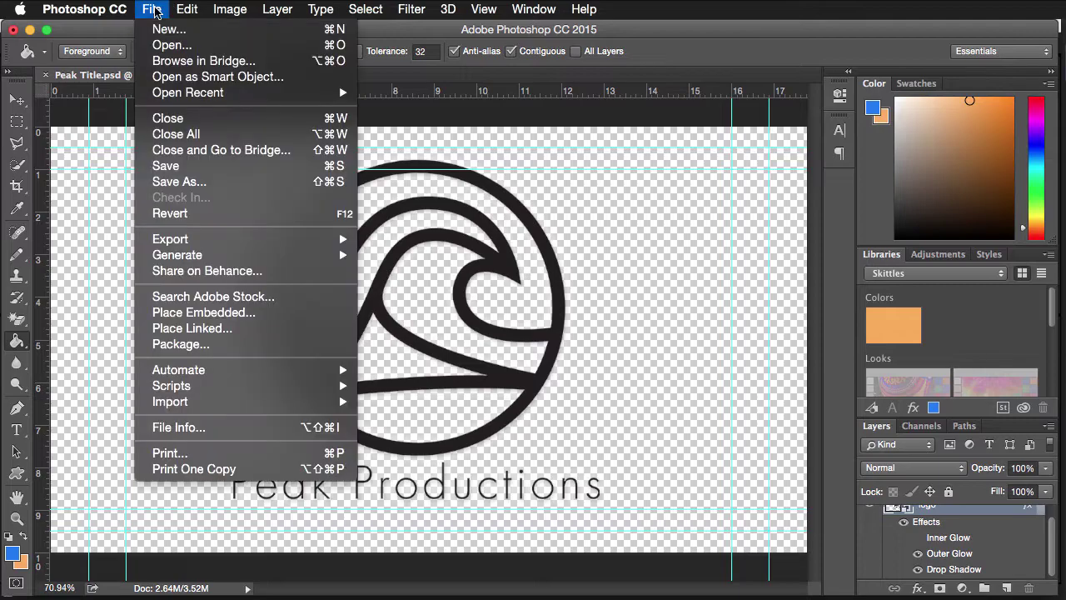
left_click(174, 163)
left_click(29, 31)
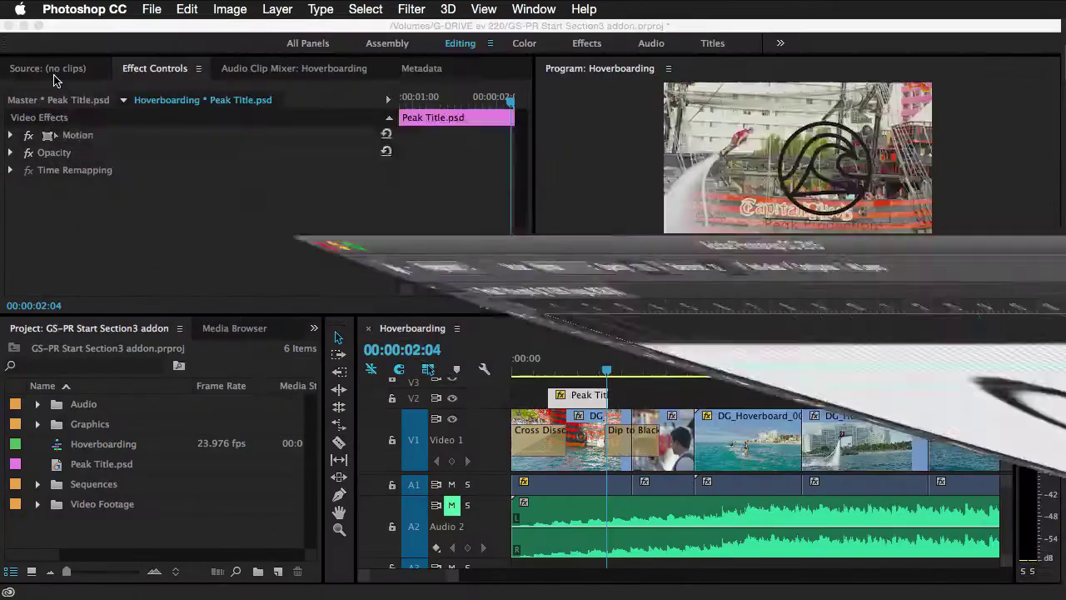
- At the title clip's first frame (00:00:00:20), drag the logo fully off the right edge
left_click(212, 193)
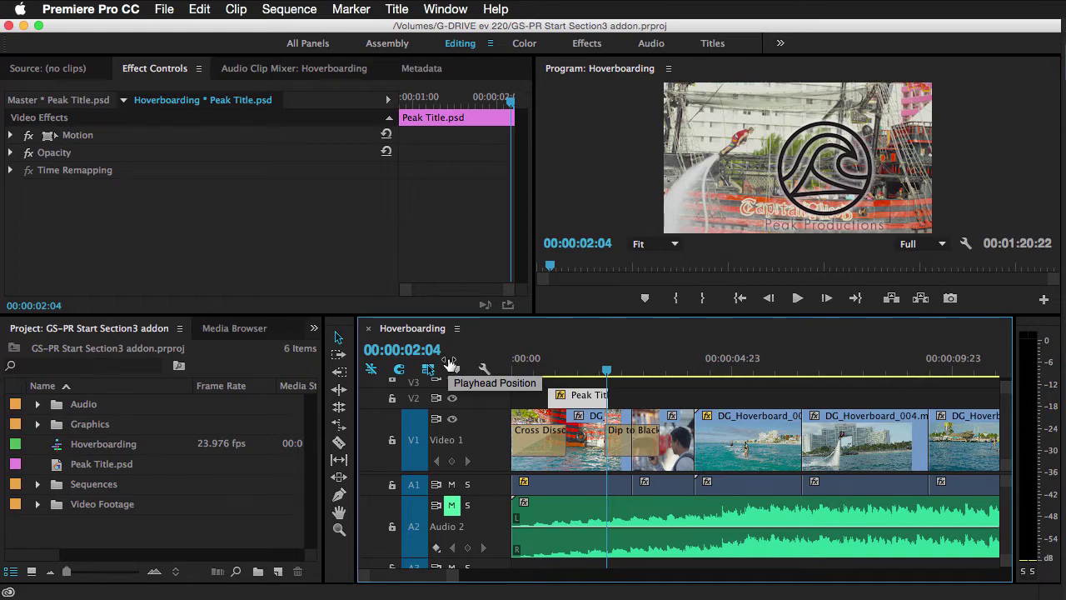
key("Up")
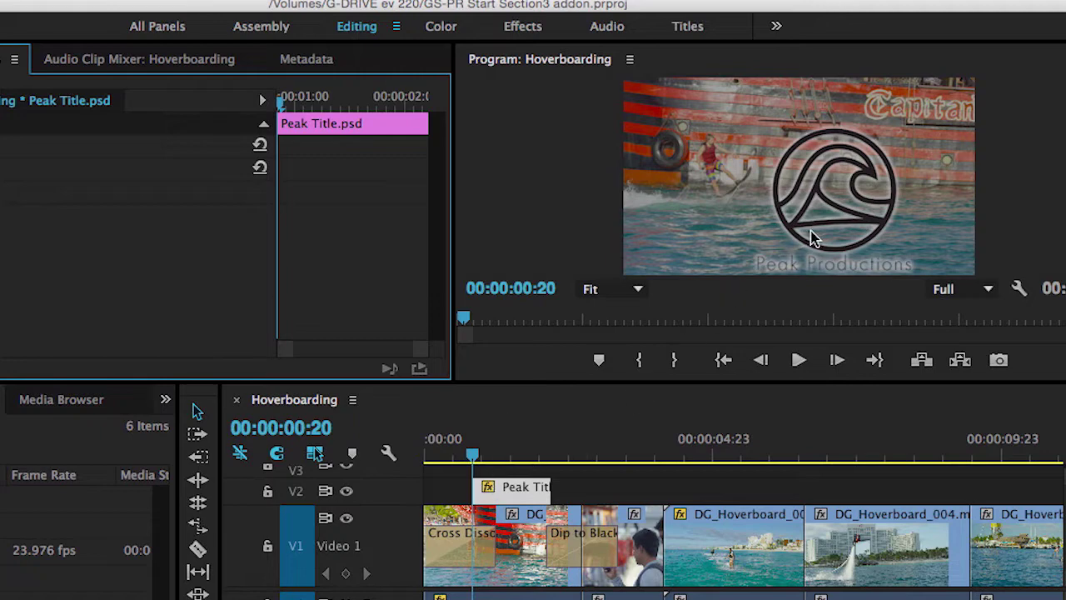
left_click(823, 198)
left_click(823, 202)
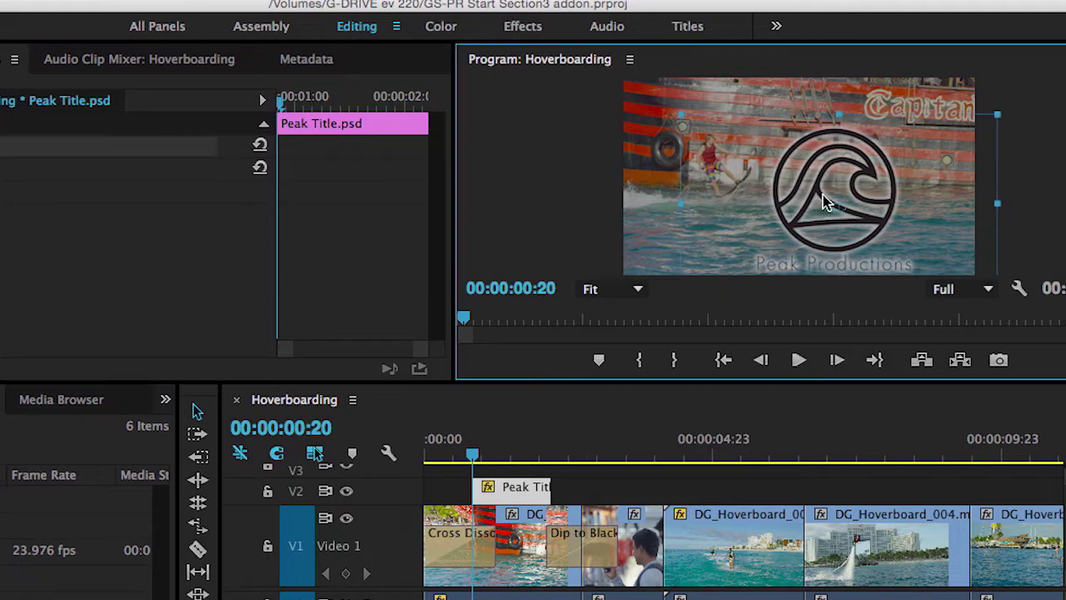
left_click_drag(825, 203, 1050, 199)
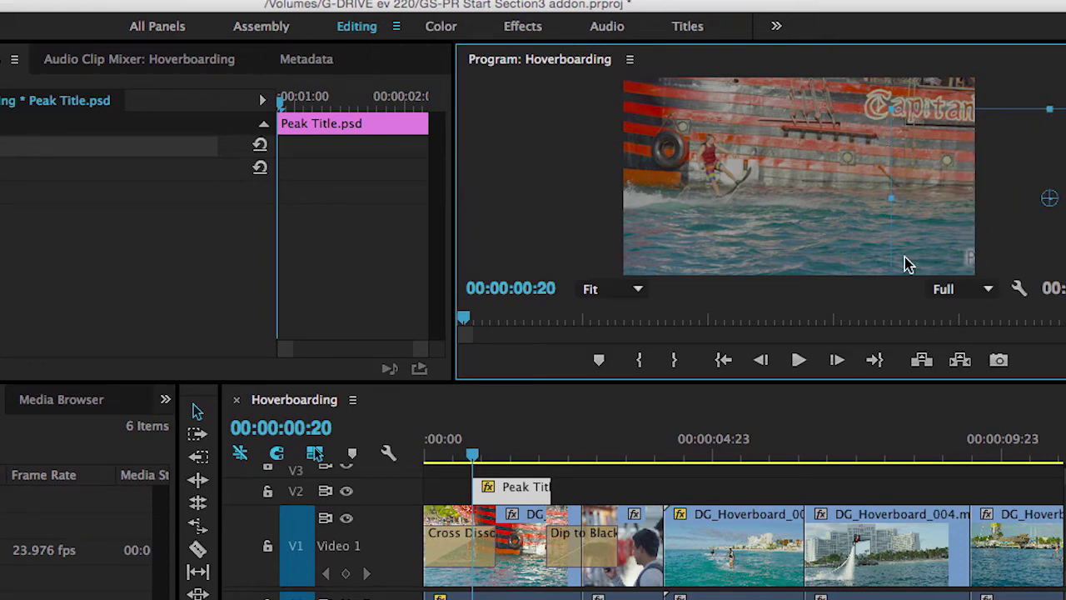
left_click_drag(1021, 174, 1033, 170)
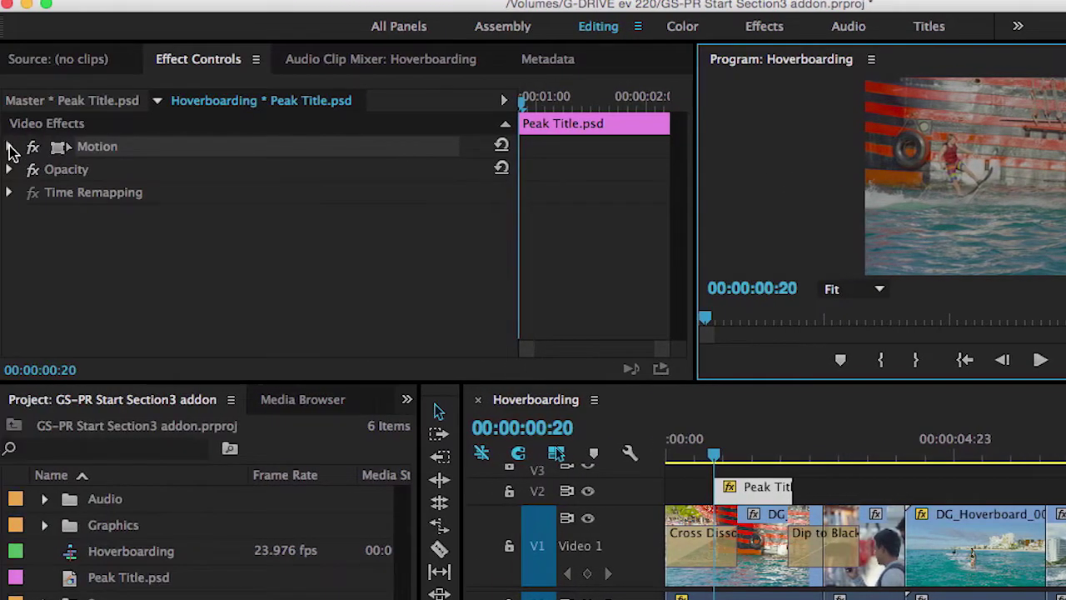
- Keyframe Motion Position, then at 00:00:01:10 drag the logo into frame at 849.8, 447.0
left_click(10, 147)
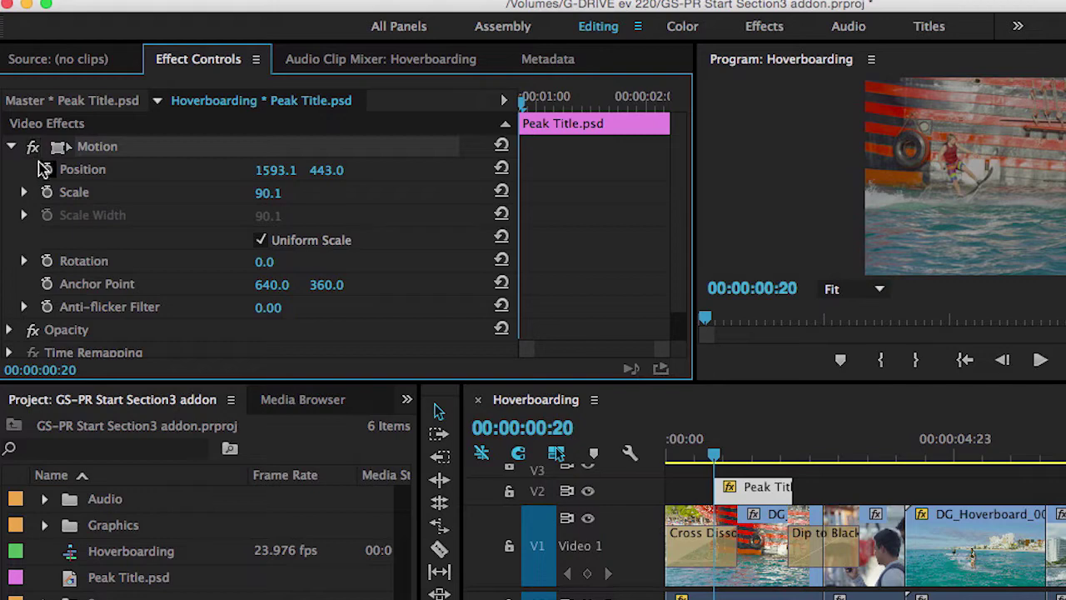
left_click(47, 169)
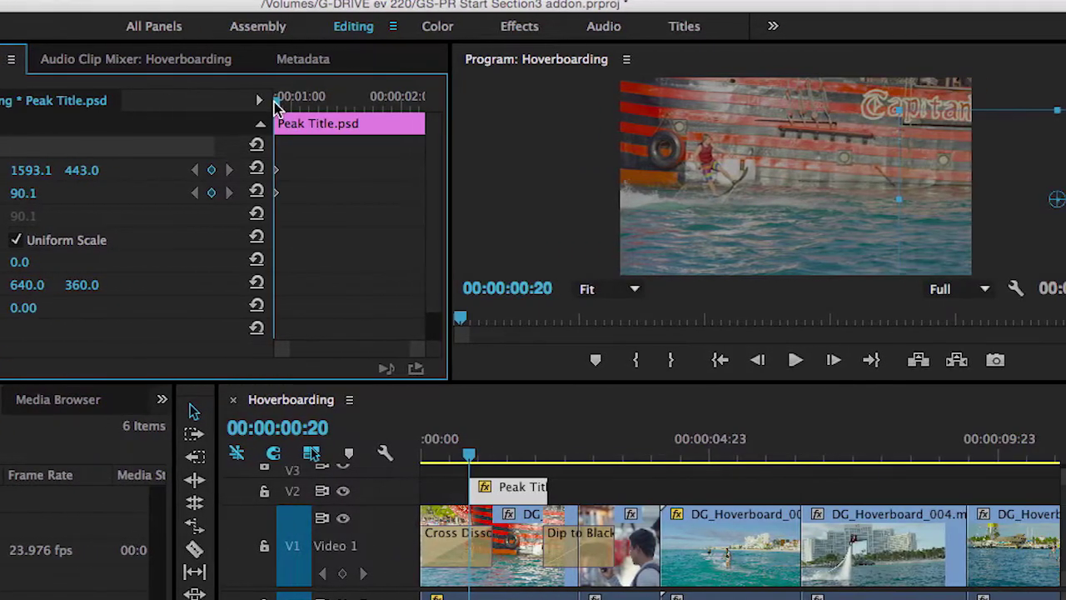
left_click_drag(521, 102, 532, 108)
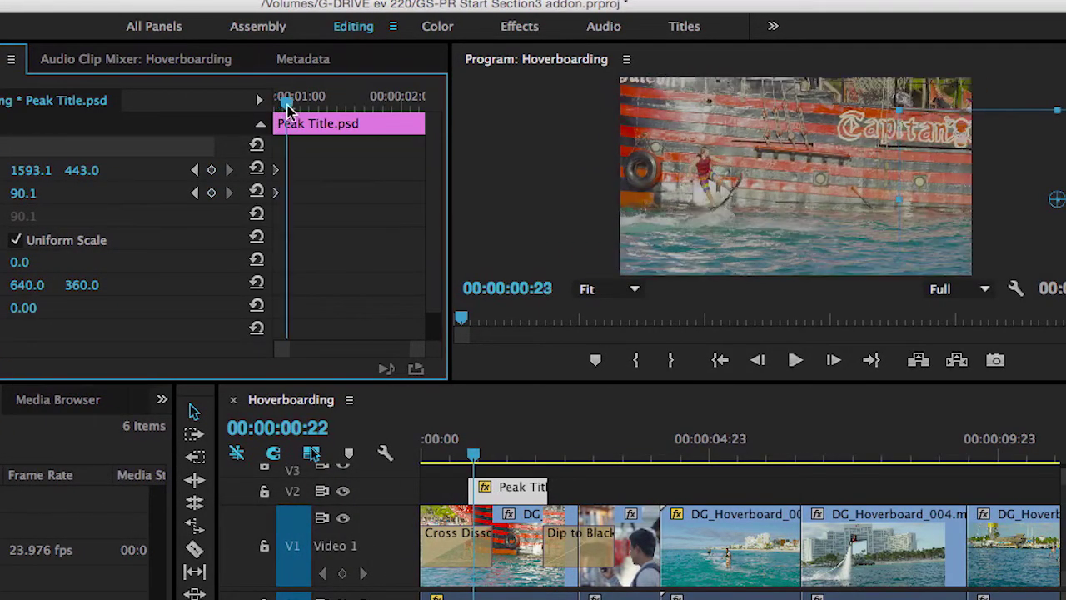
left_click_drag(288, 108, 340, 117)
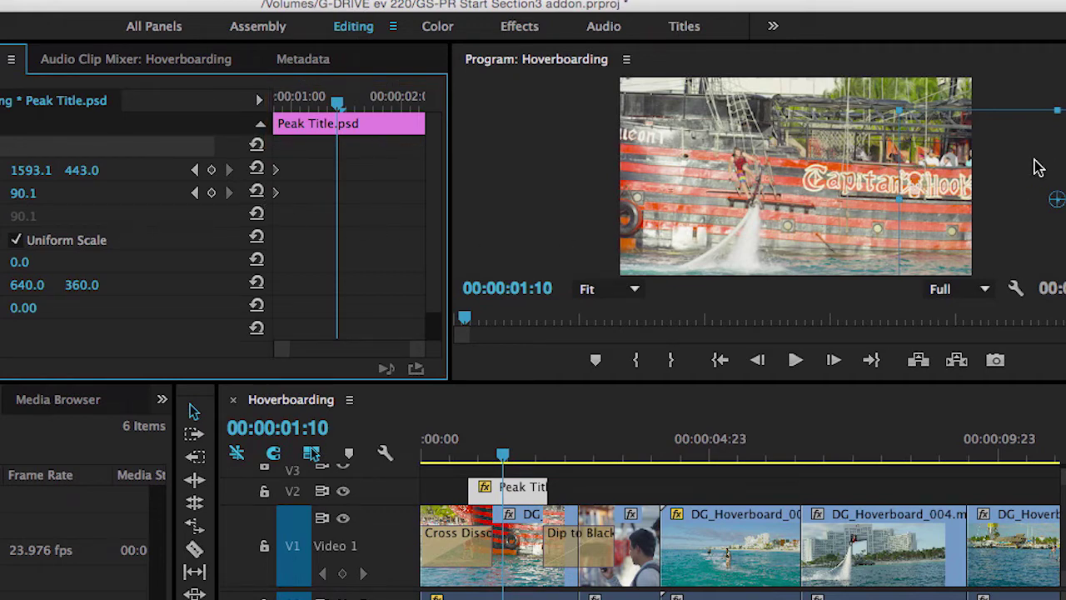
left_click_drag(1039, 167, 833, 167)
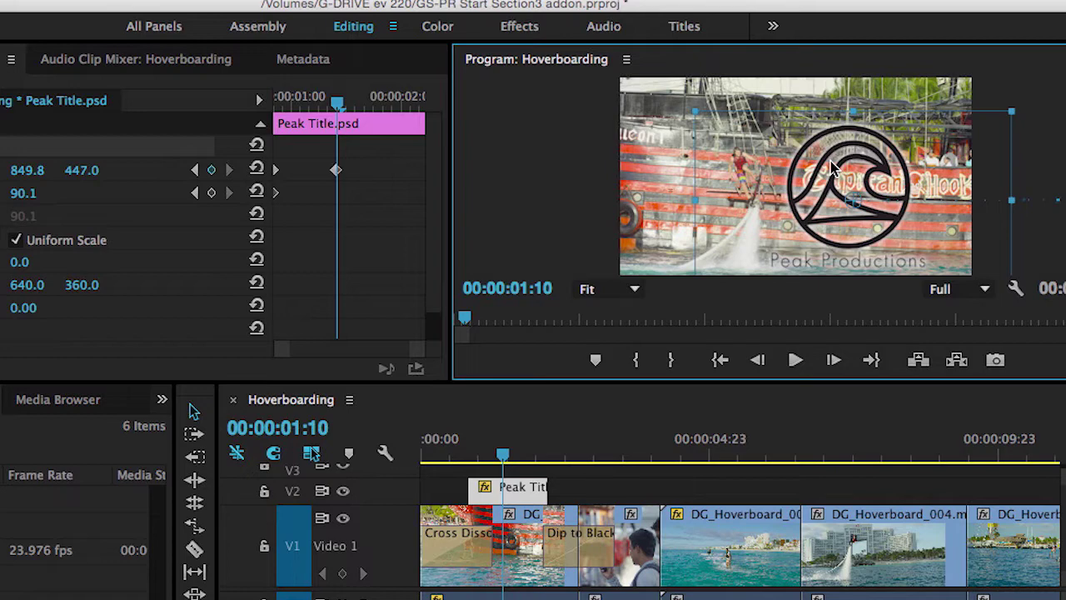
- Play back the slide-in animation from just before the title appears
left_click(336, 105)
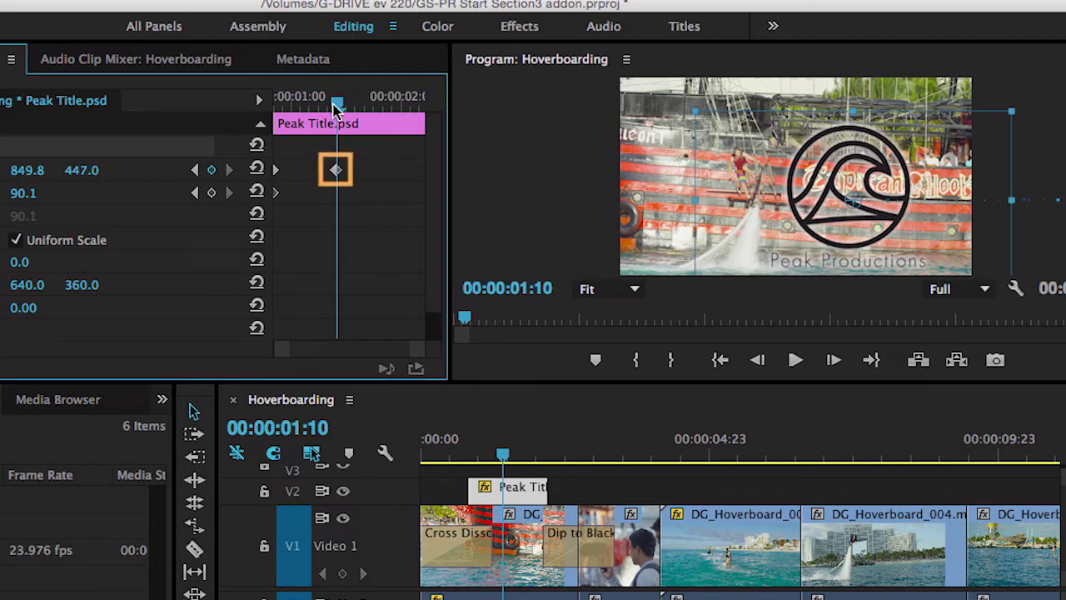
left_click(461, 454)
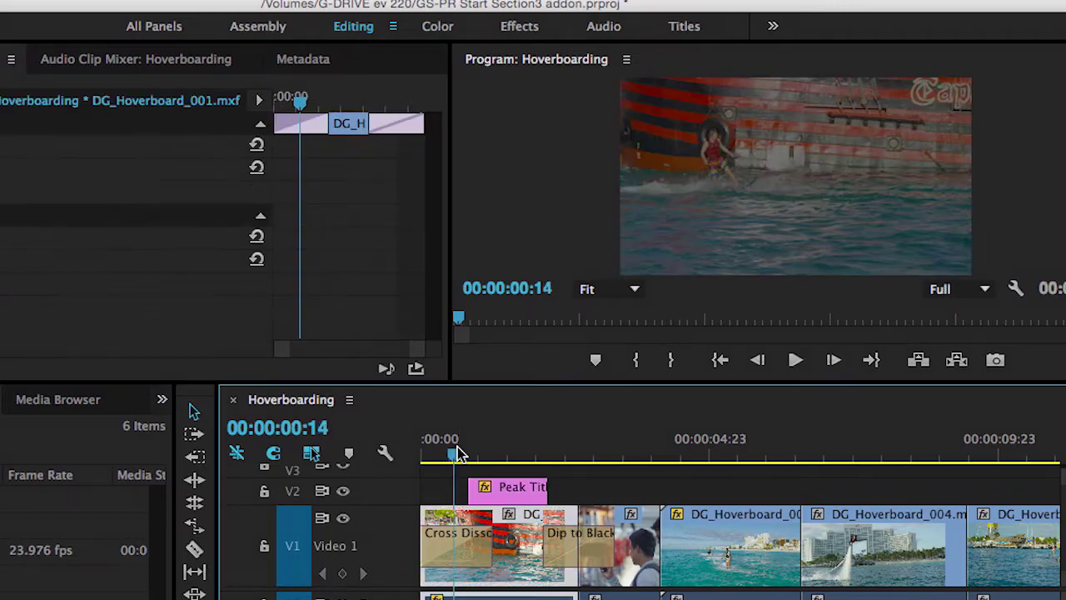
key("space")
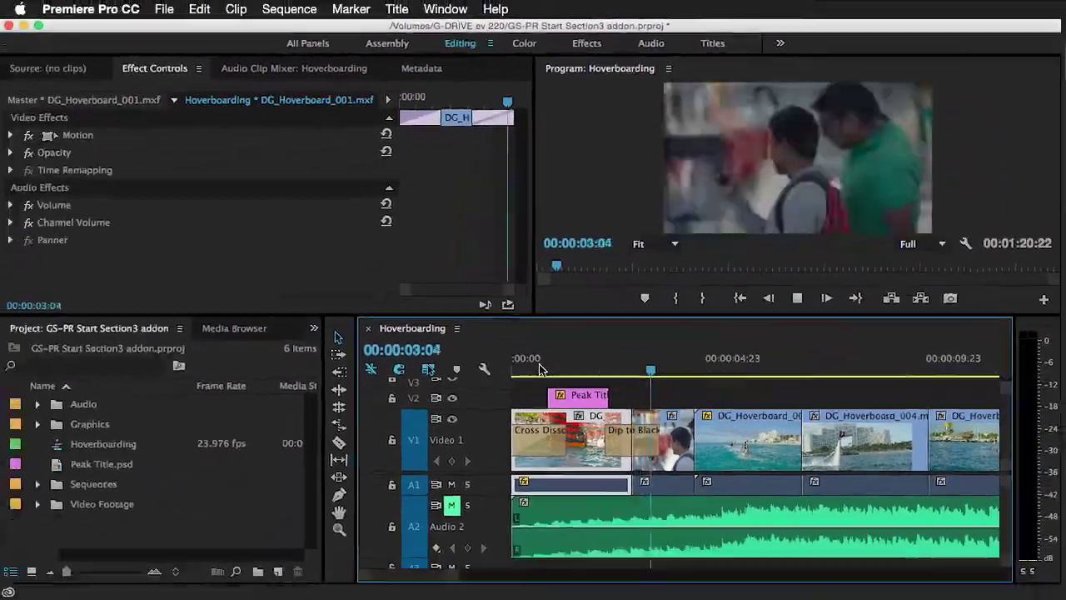
key("space")
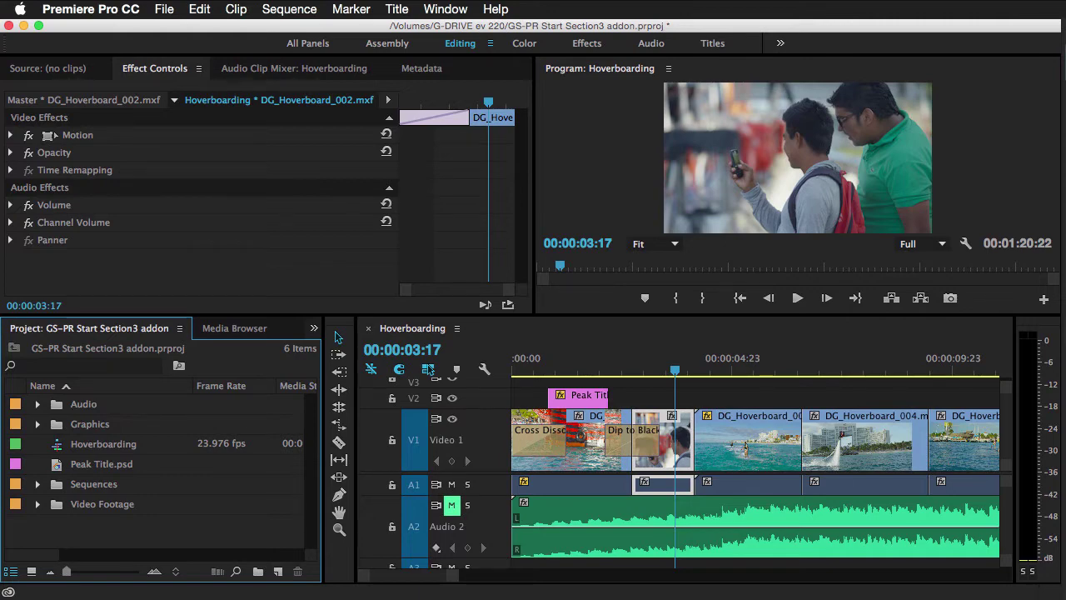
- Apply Cross Dissolve to the start of the V2 Peak Title clip, shorten it, and preview
left_click(313, 328)
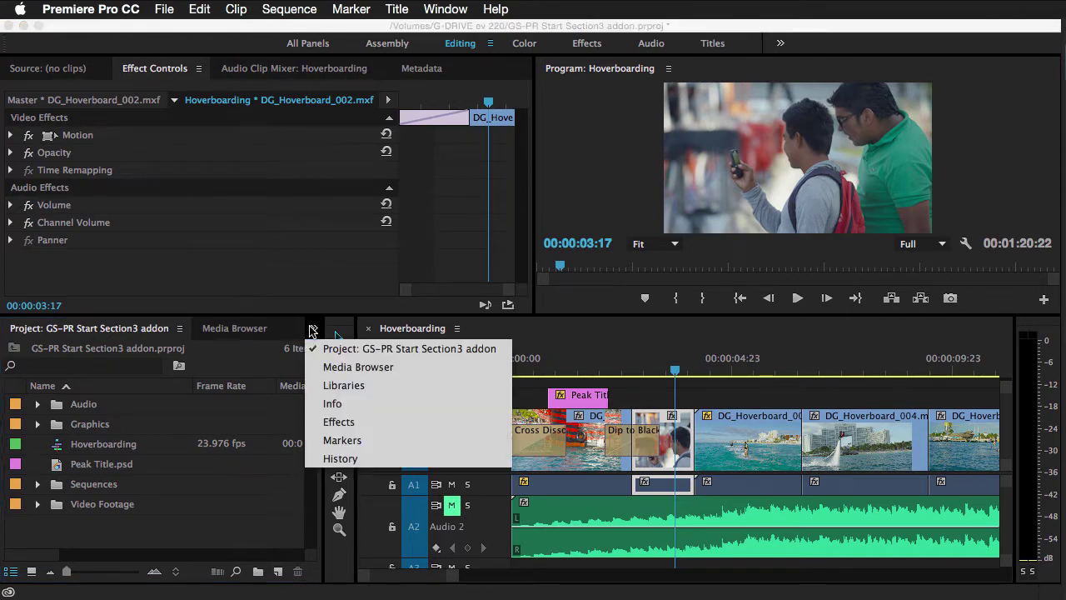
left_click(338, 422)
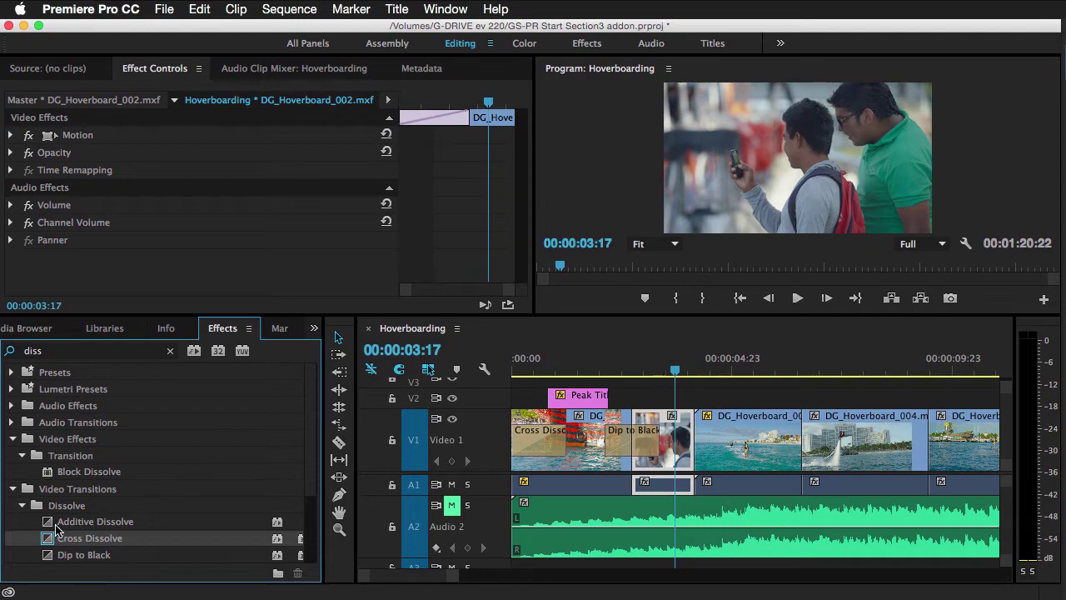
left_click_drag(317, 454, 597, 404)
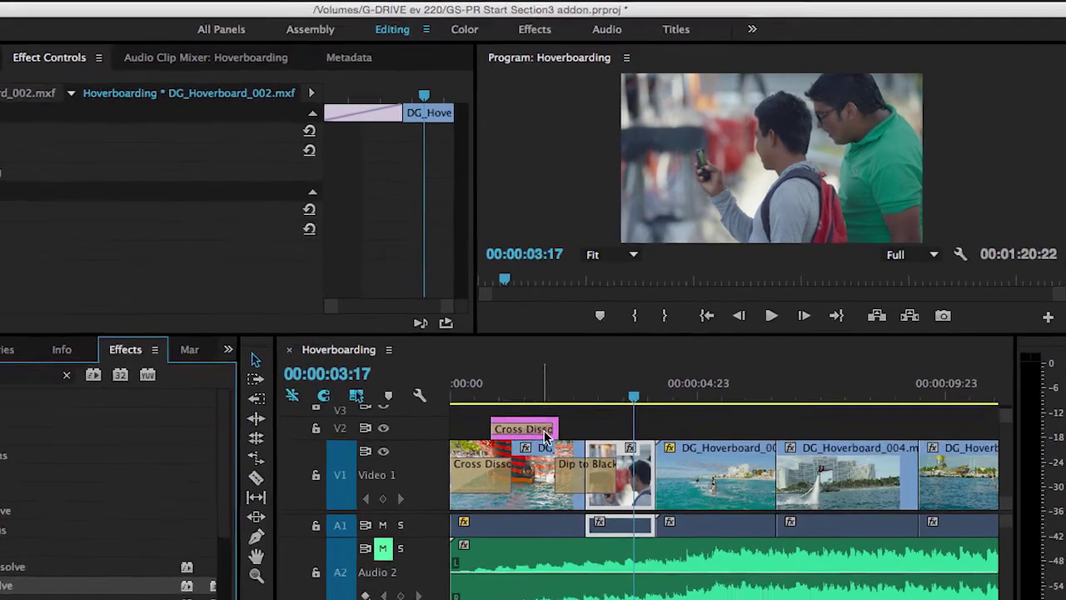
left_click_drag(547, 436, 546, 430)
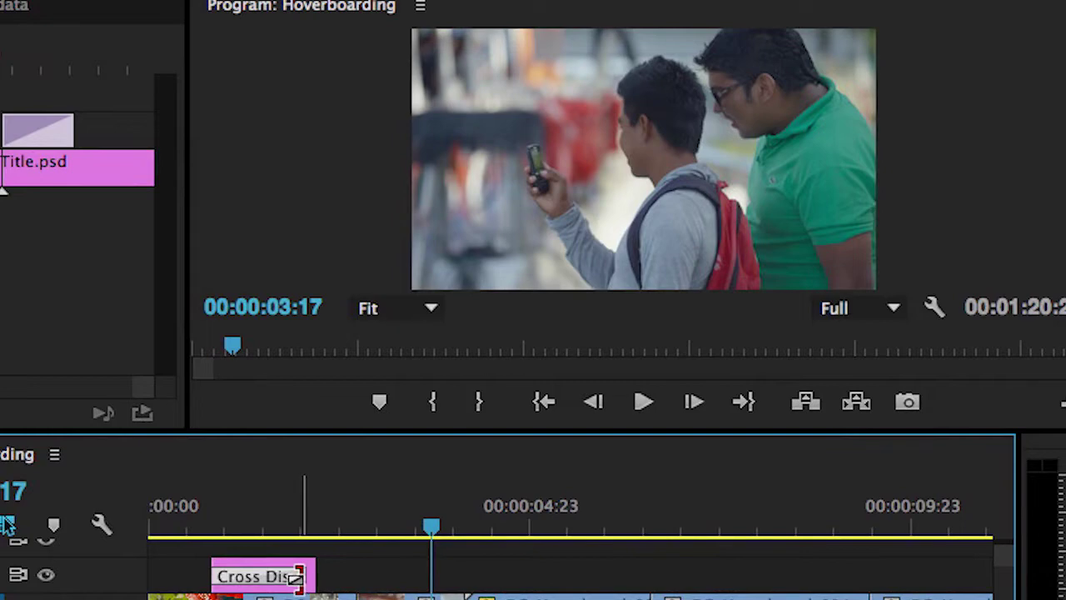
left_click_drag(295, 576, 253, 576)
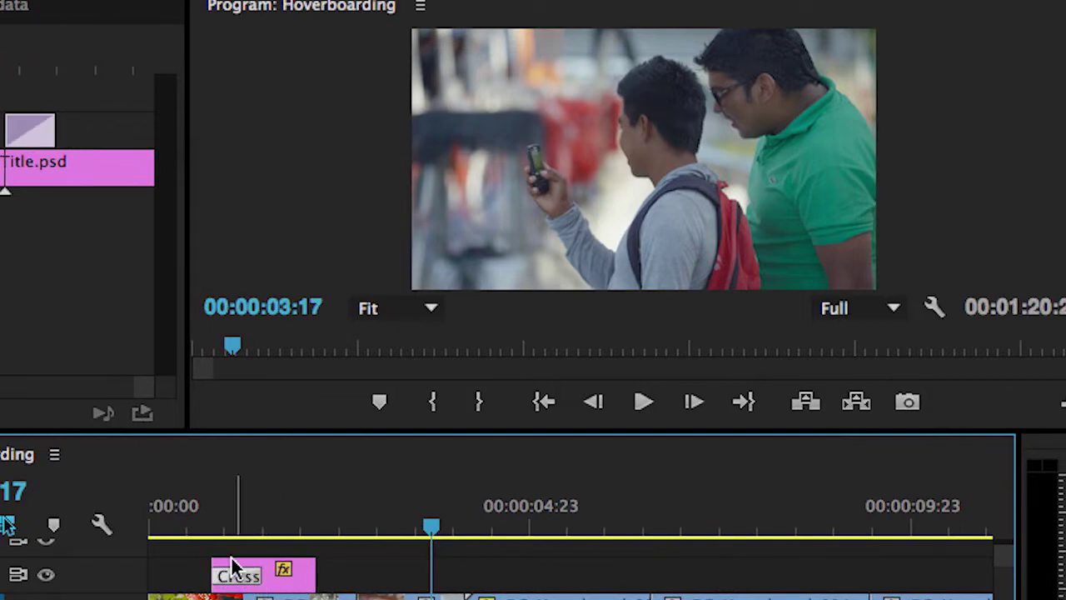
left_click(181, 526)
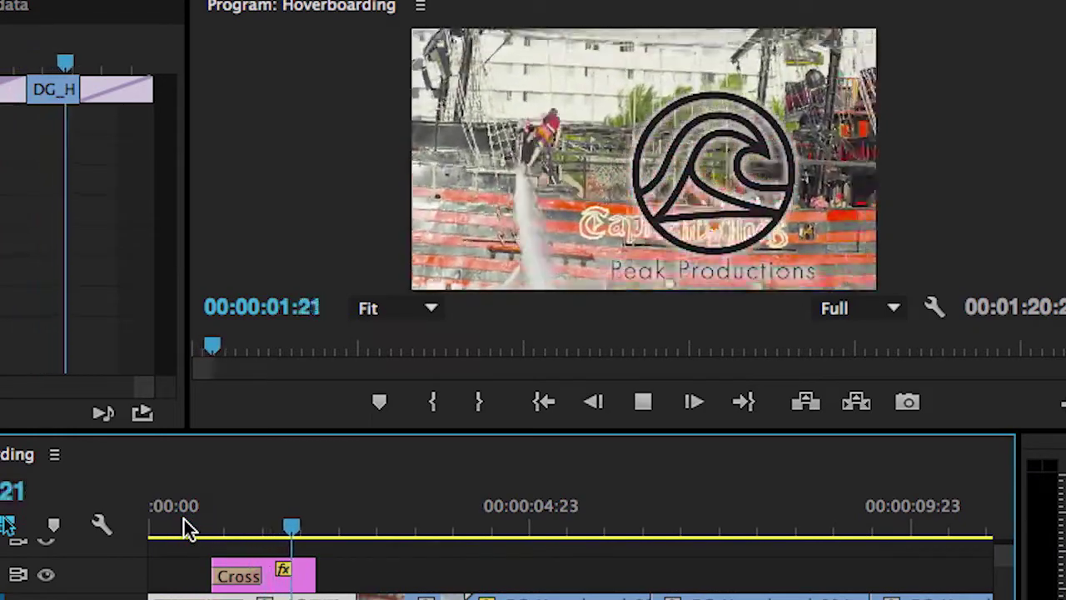
key("space")
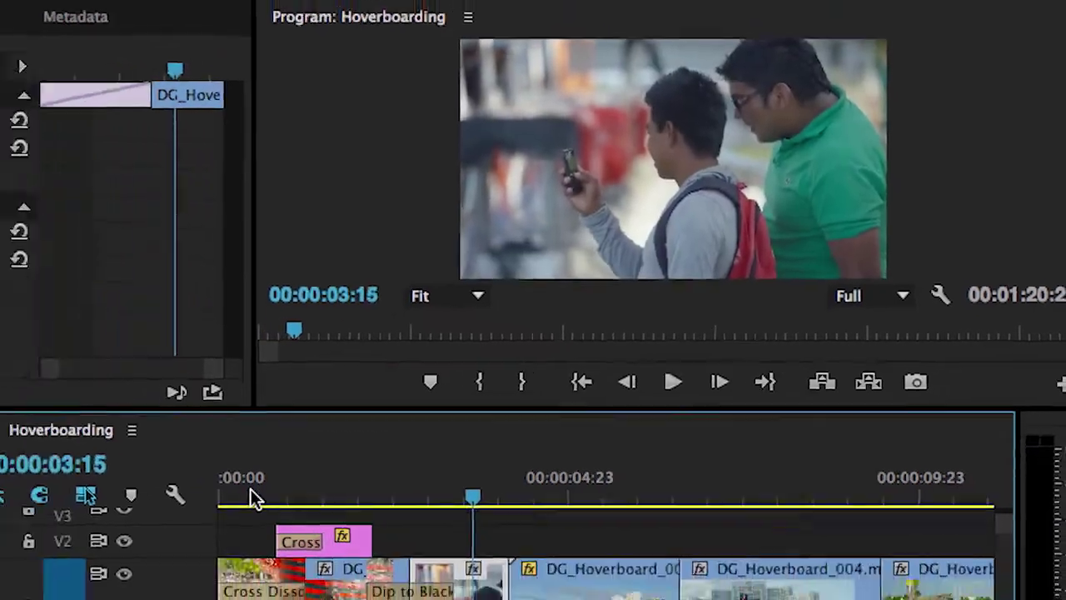